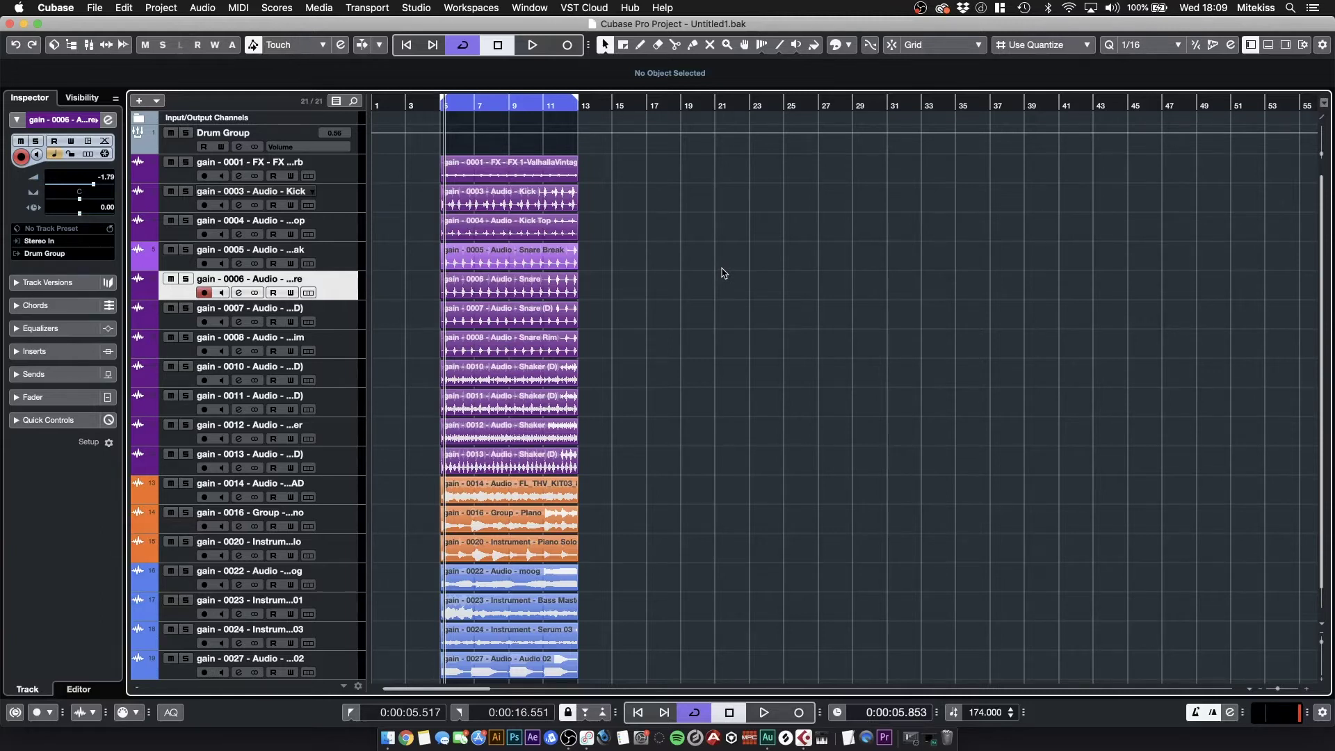
# Open the MixConsole with F3 and start playback
pyautogui.press('F3')
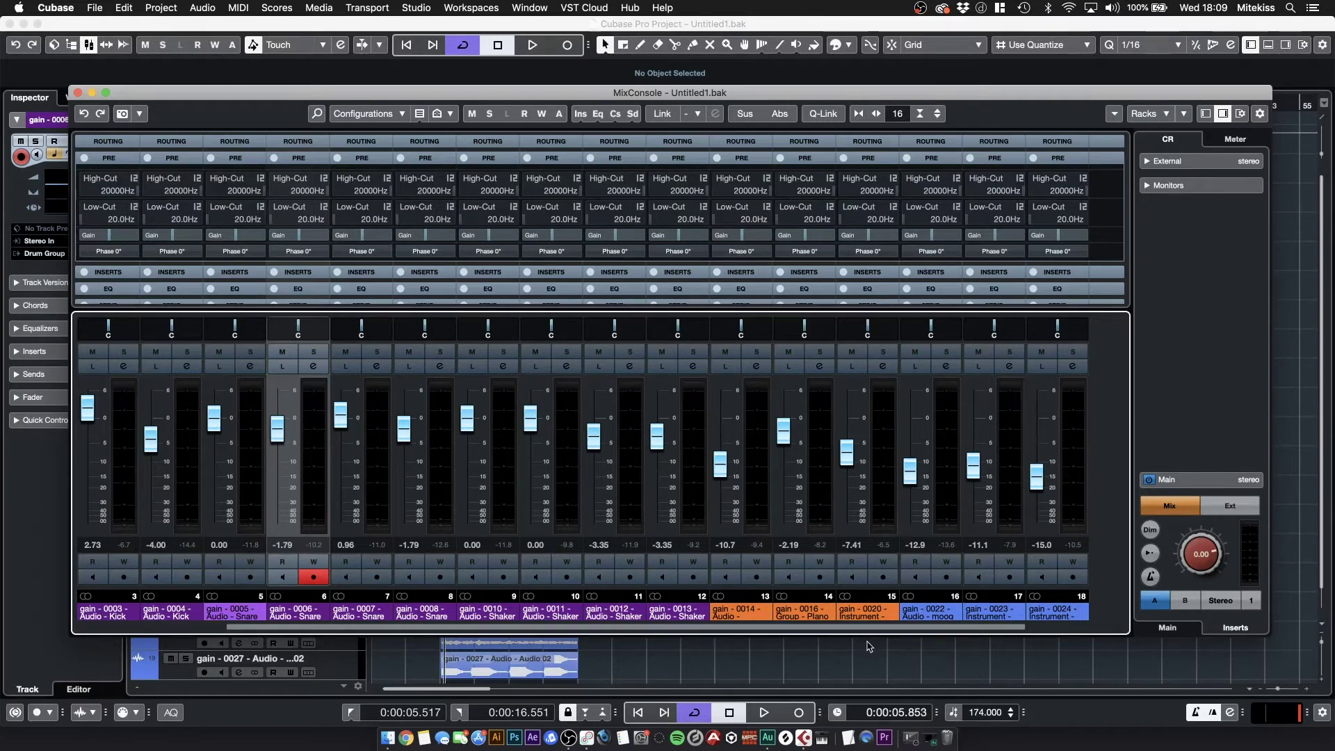
pyautogui.moveTo(890, 634); pyautogui.dragTo(1051, 634)
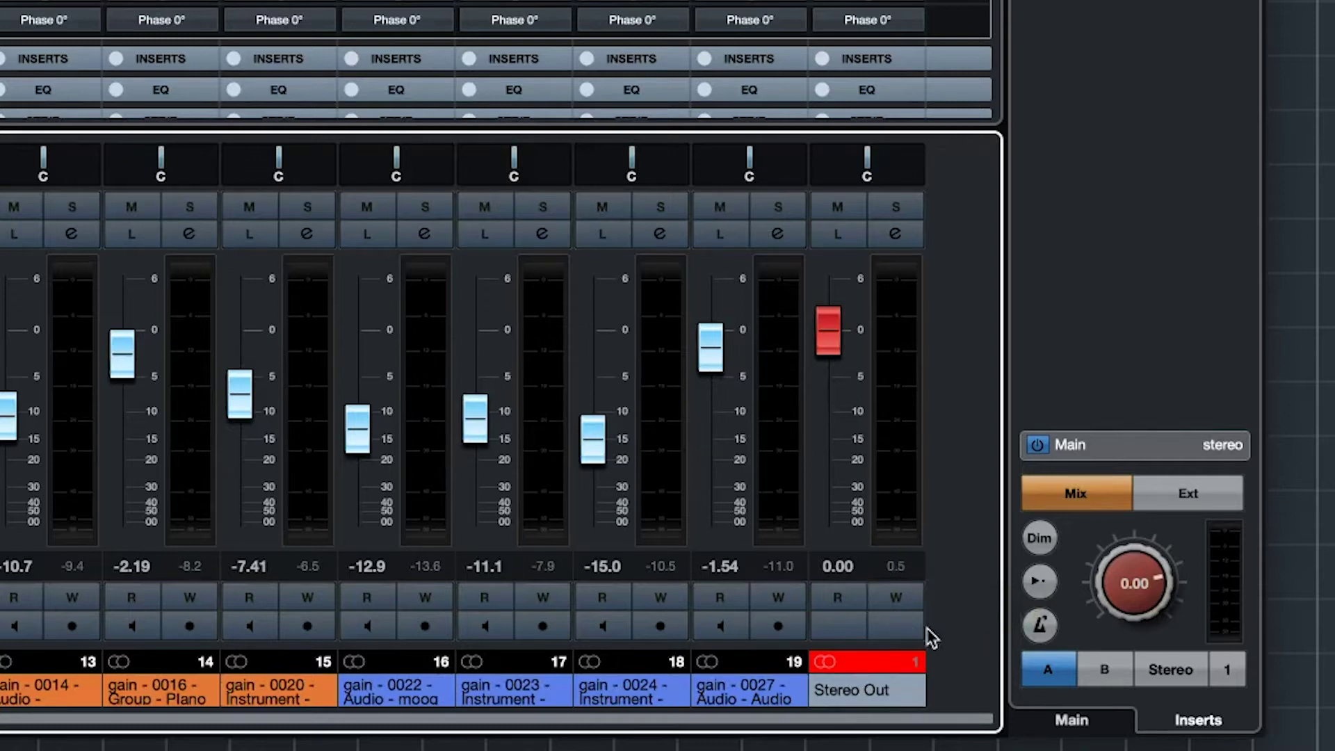
pyautogui.press('space')
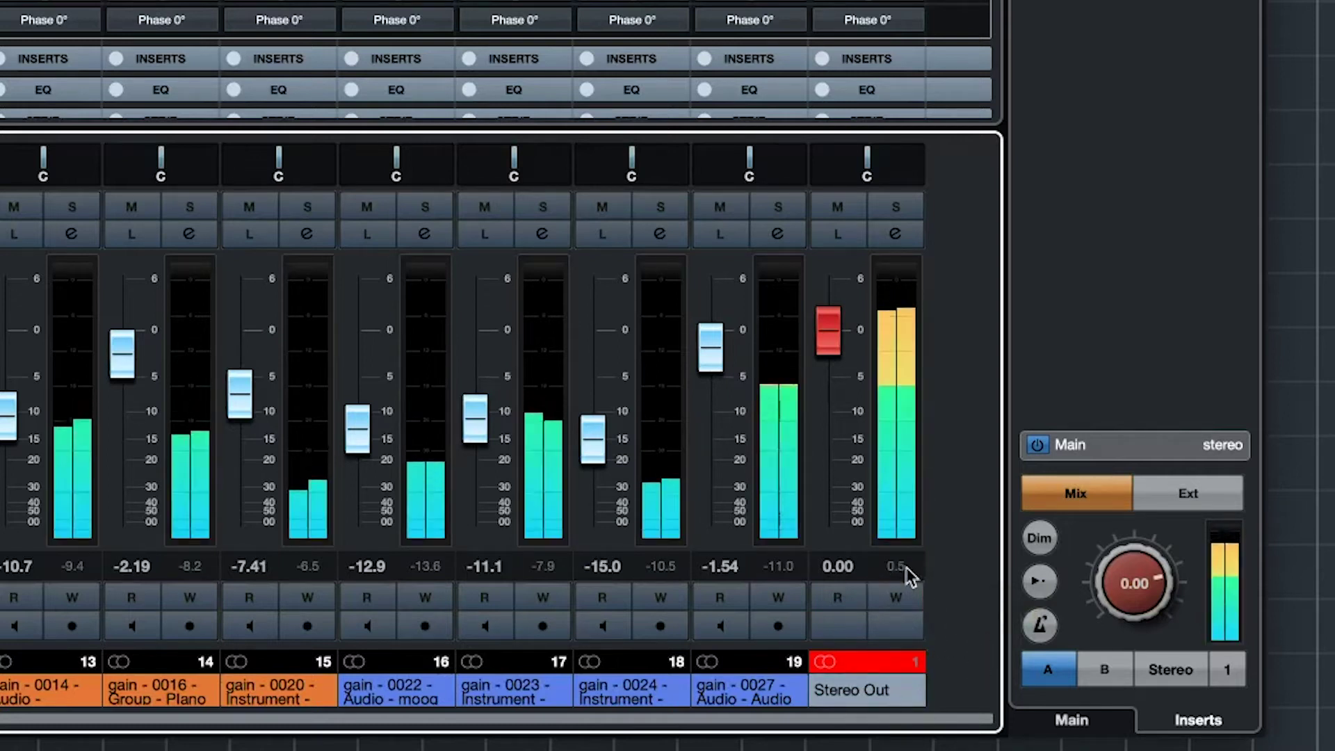
# Reset the Stereo Out peak reading and bring channels 5–19 into view
pyautogui.click(957, 669)
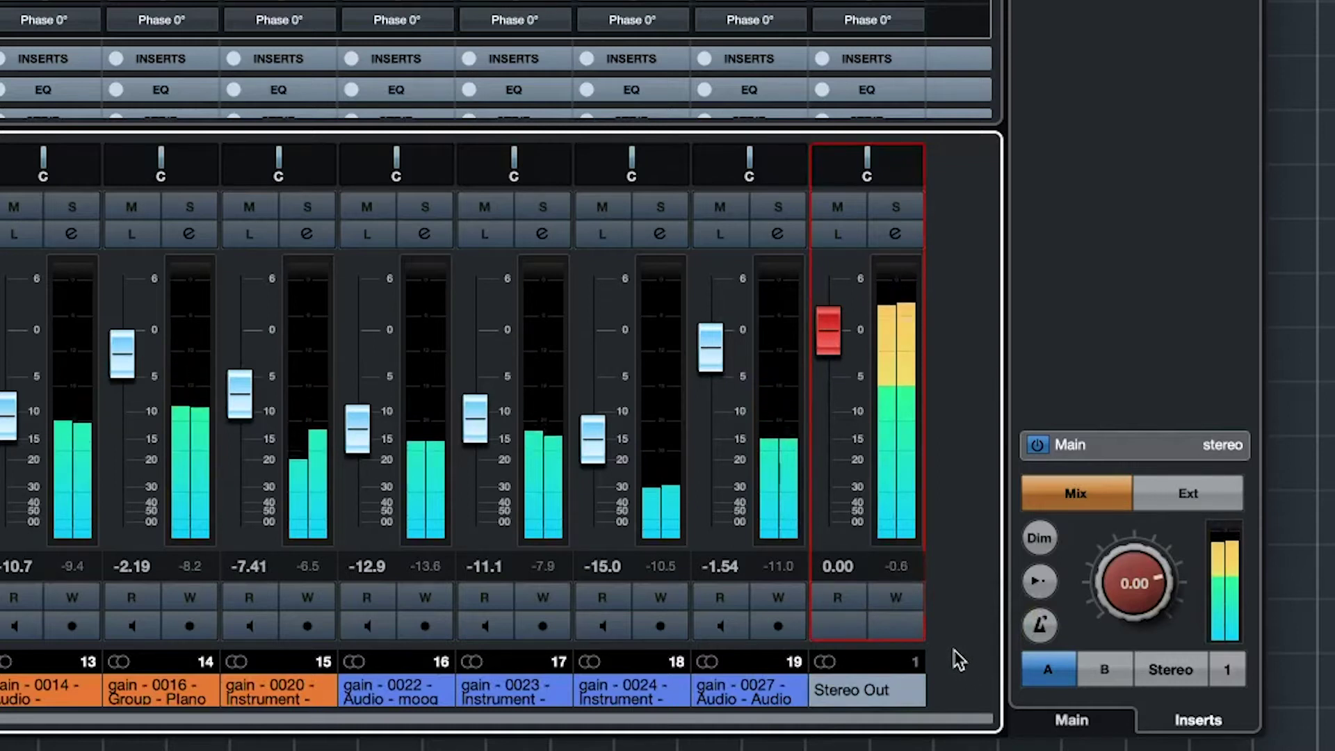
pyautogui.click(959, 659)
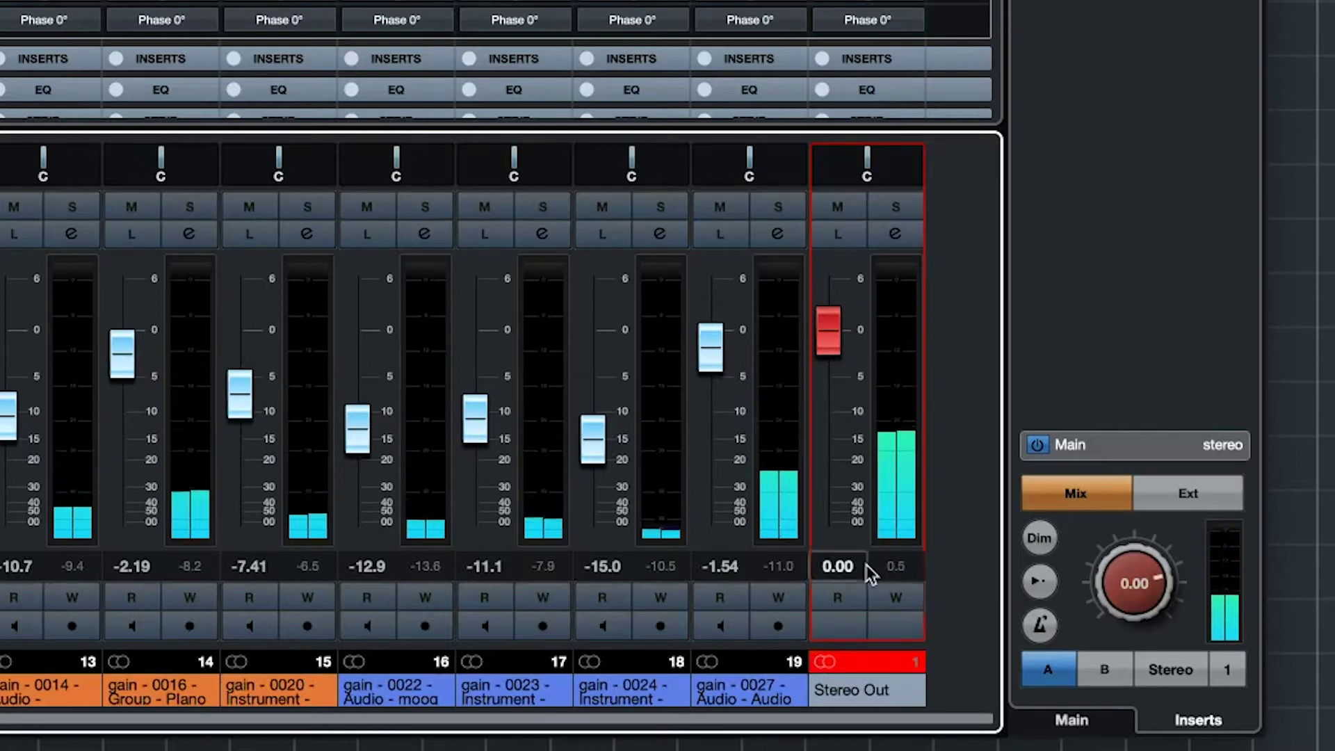
pyautogui.click(908, 579)
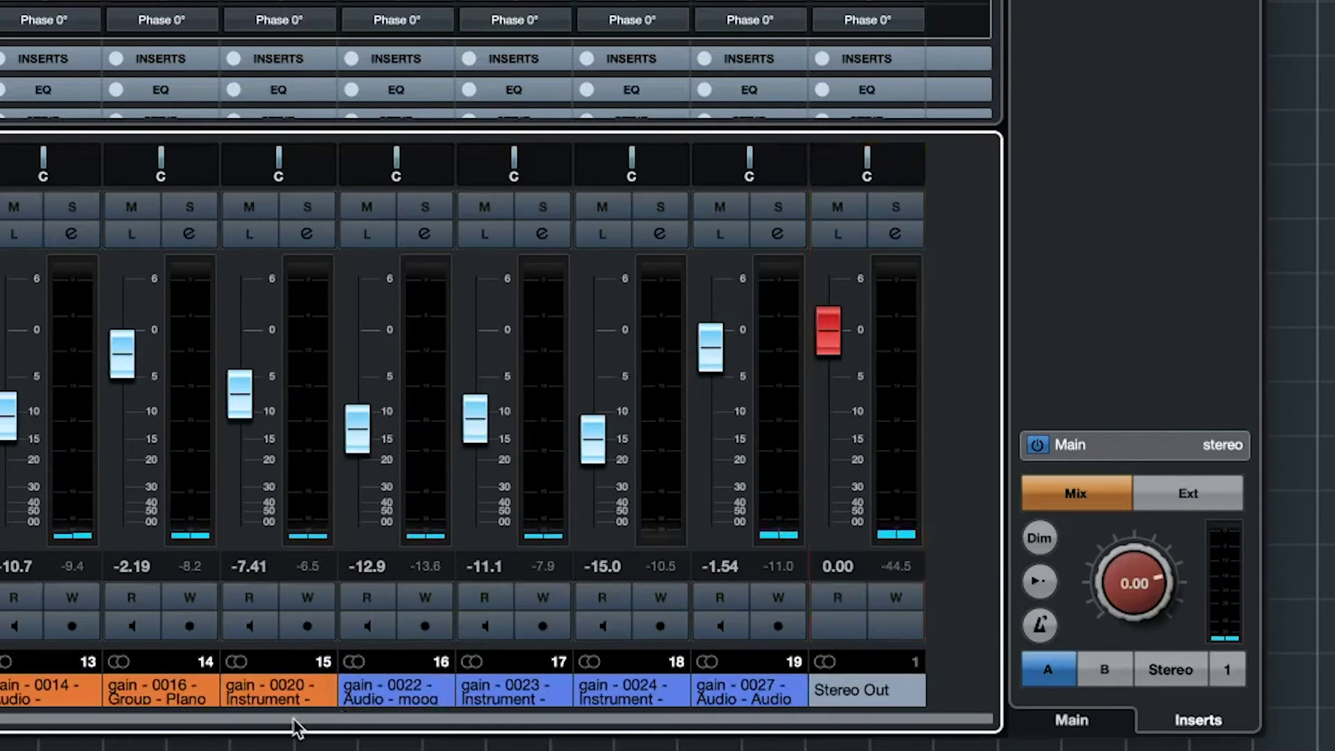
pyautogui.moveTo(218, 727); pyautogui.dragTo(0, 730)
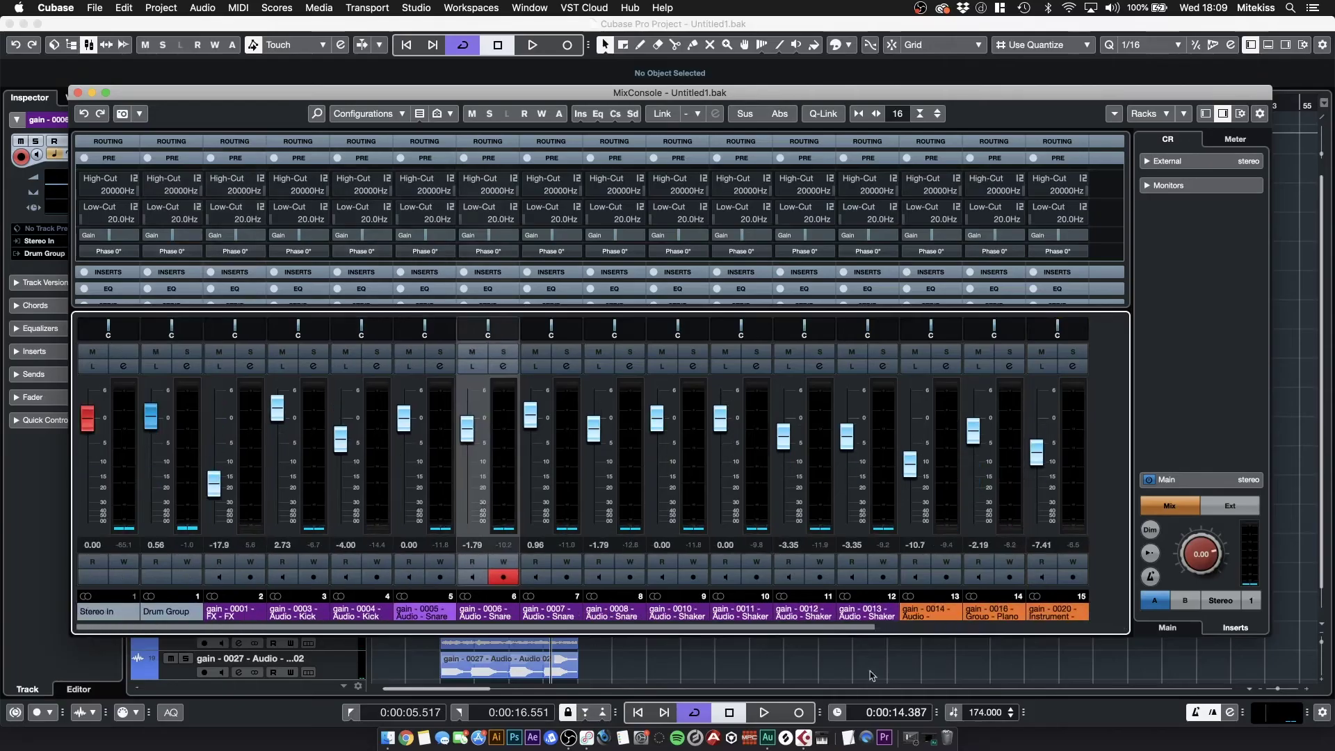
pyautogui.click(979, 628)
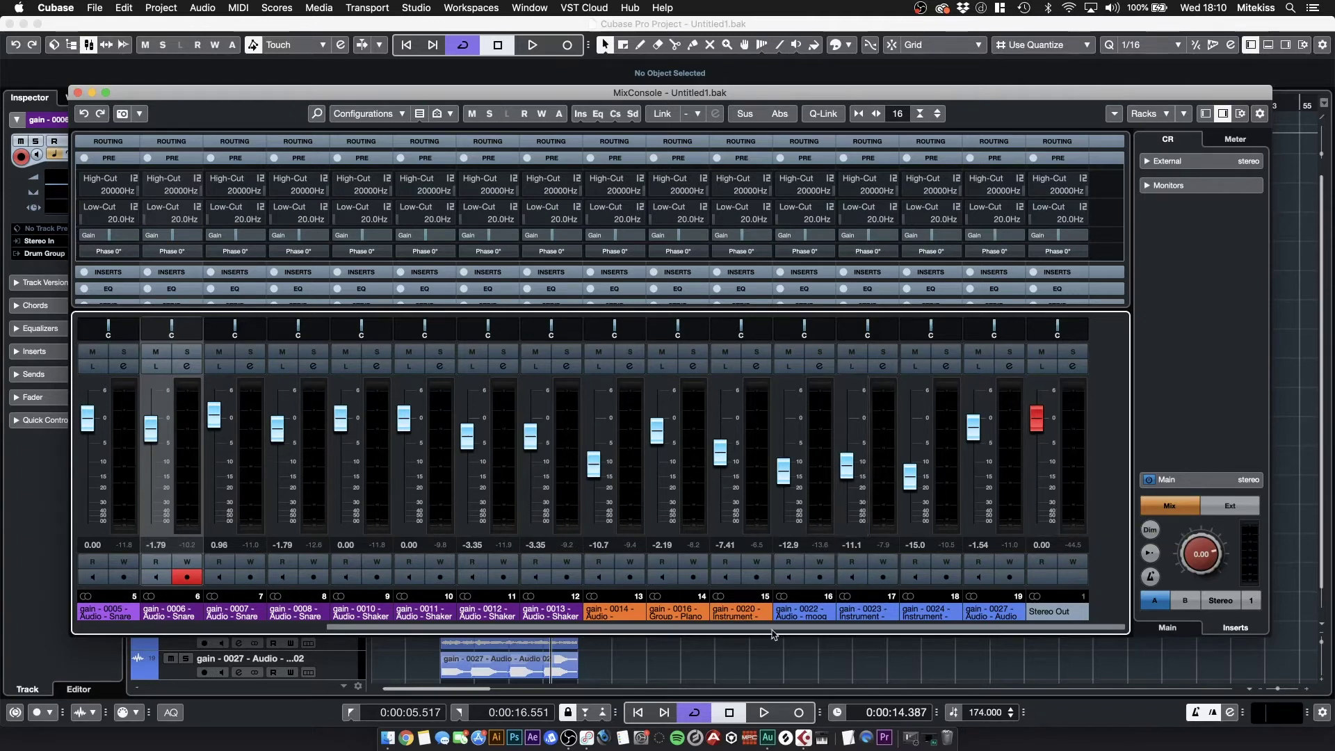
# Select all MixConsole channels, starting from the Drum Group
pyautogui.moveTo(770, 631); pyautogui.dragTo(229, 633)
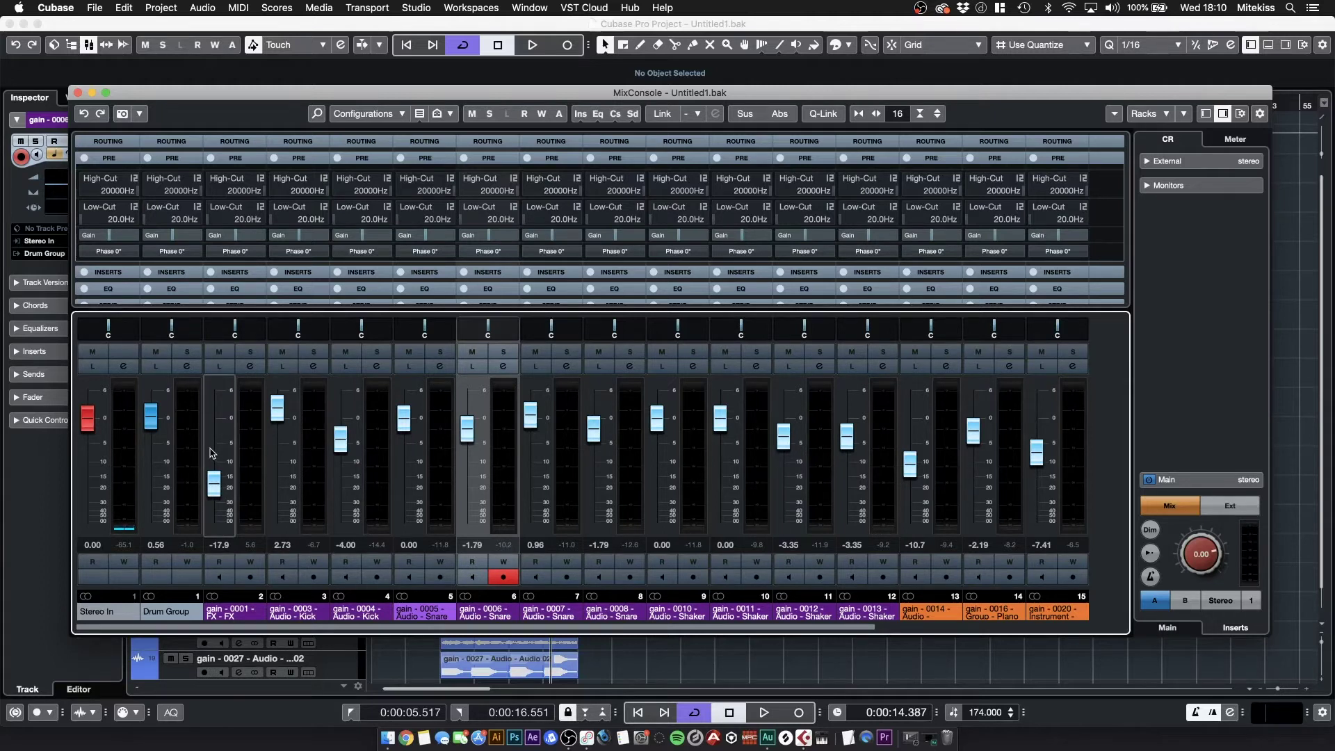
pyautogui.click(230, 612)
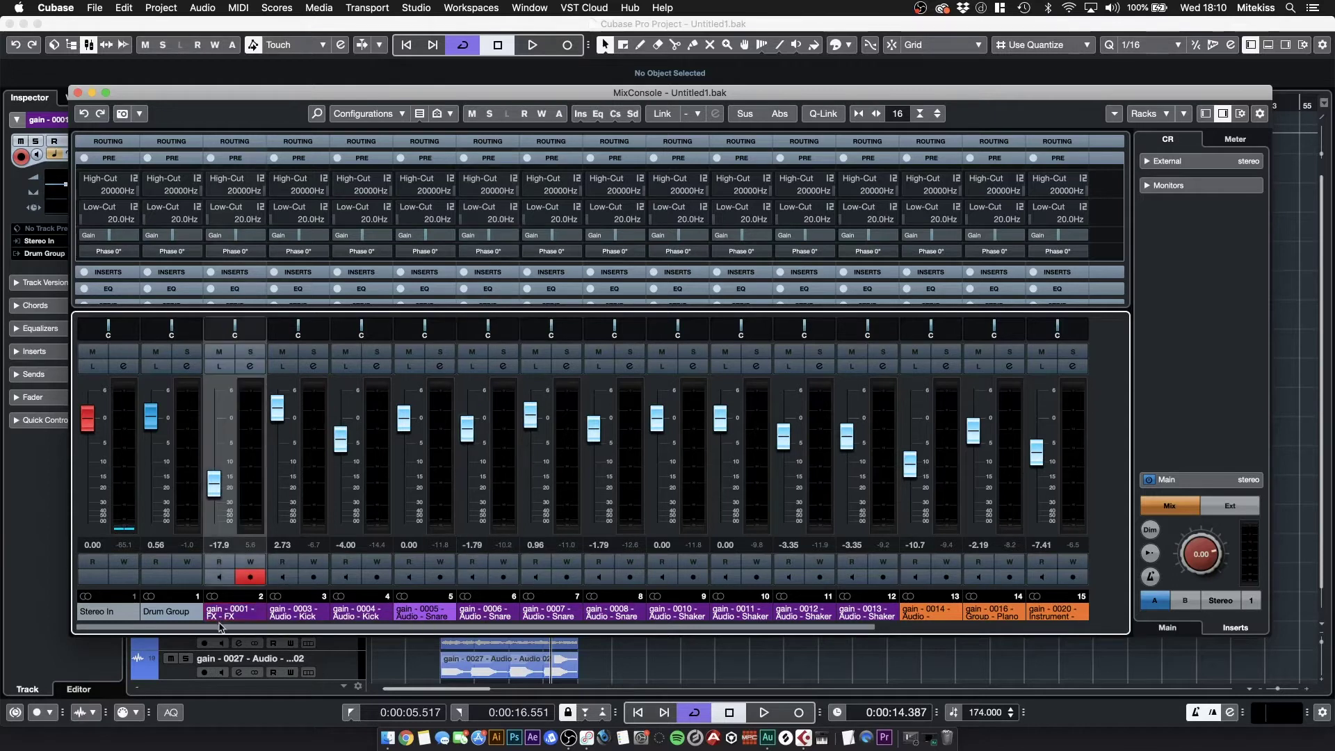
pyautogui.click(177, 613)
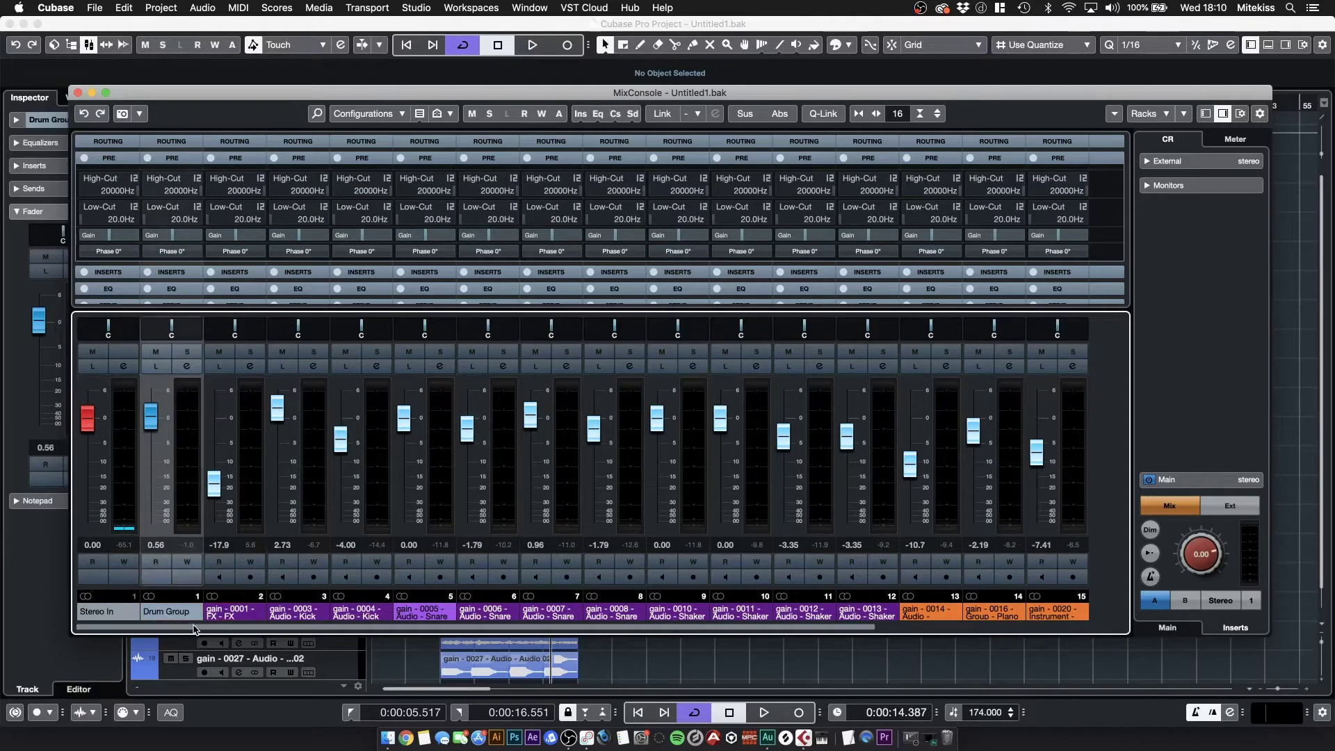
pyautogui.moveTo(195, 628); pyautogui.dragTo(1117, 626)
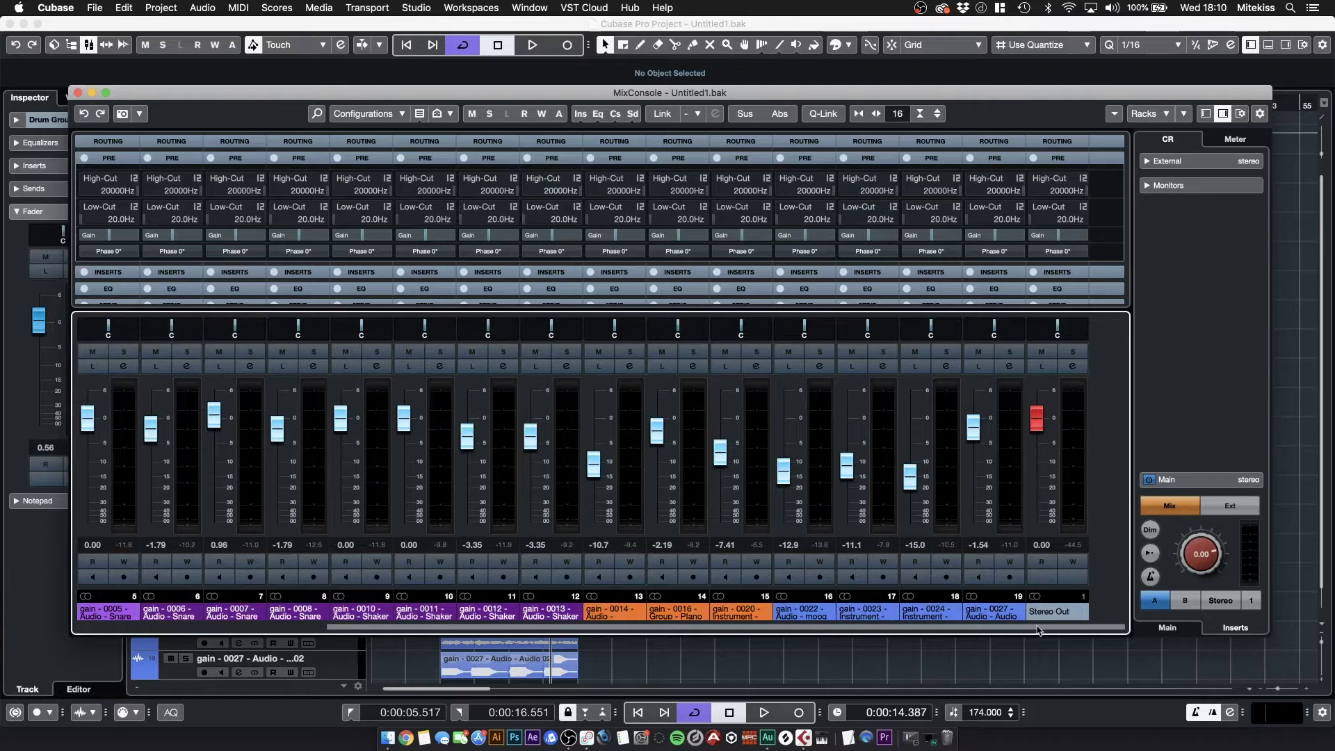
pyautogui.press('super+a')
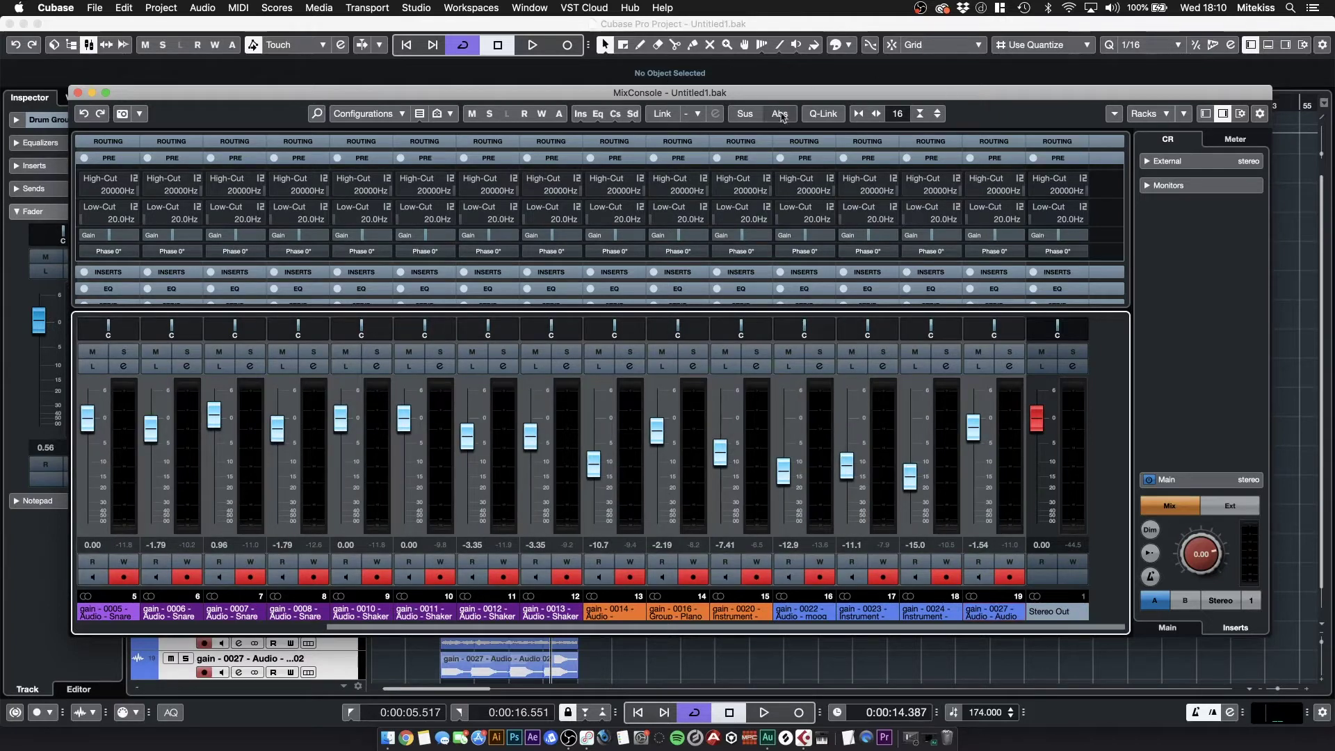
# Link the selected channels in absolute mode and set every fader to 0.00 dB
pyautogui.click(662, 114)
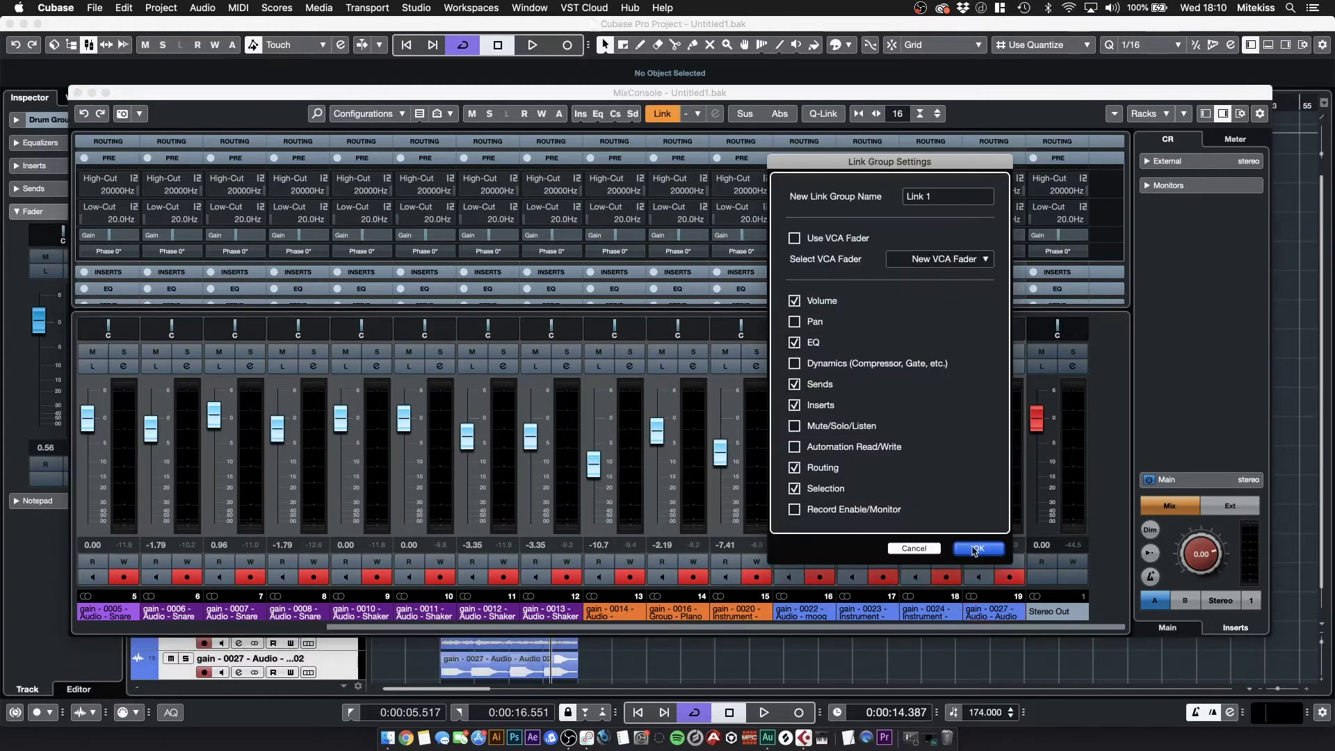
pyautogui.click(977, 549)
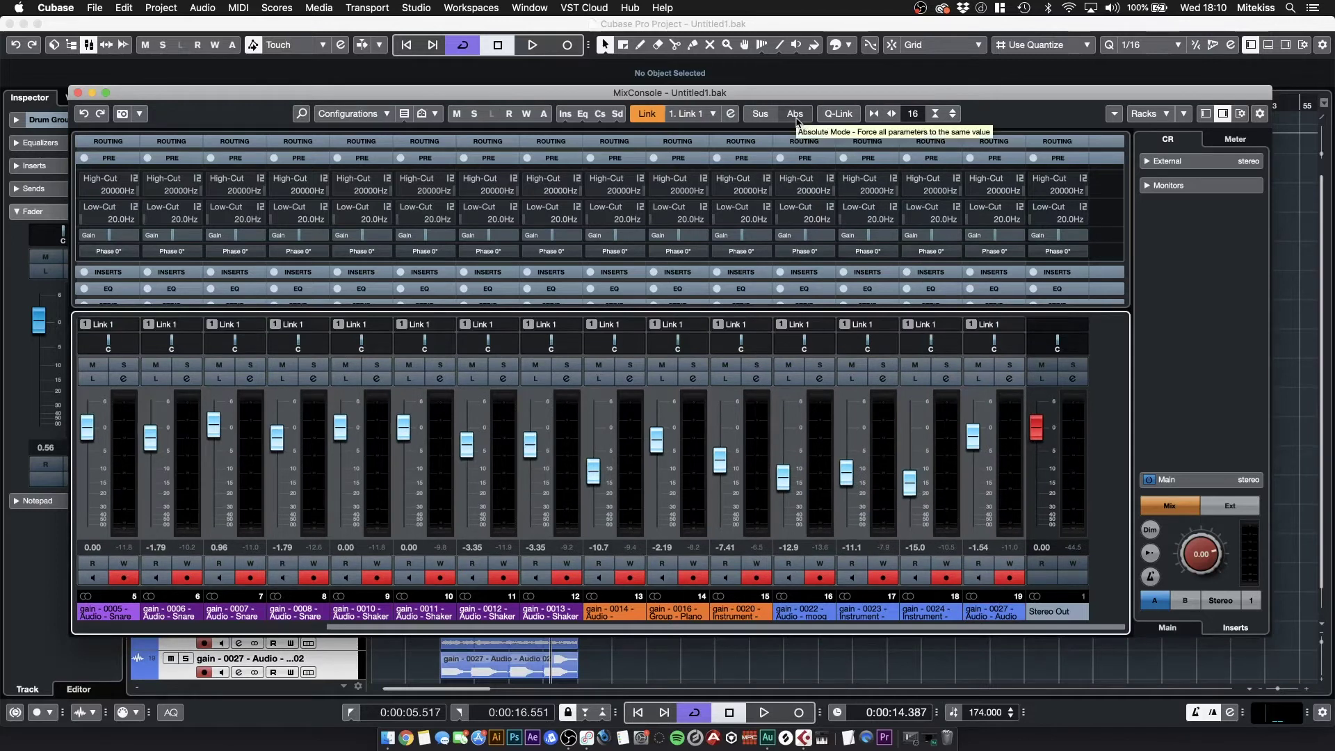
pyautogui.click(796, 115)
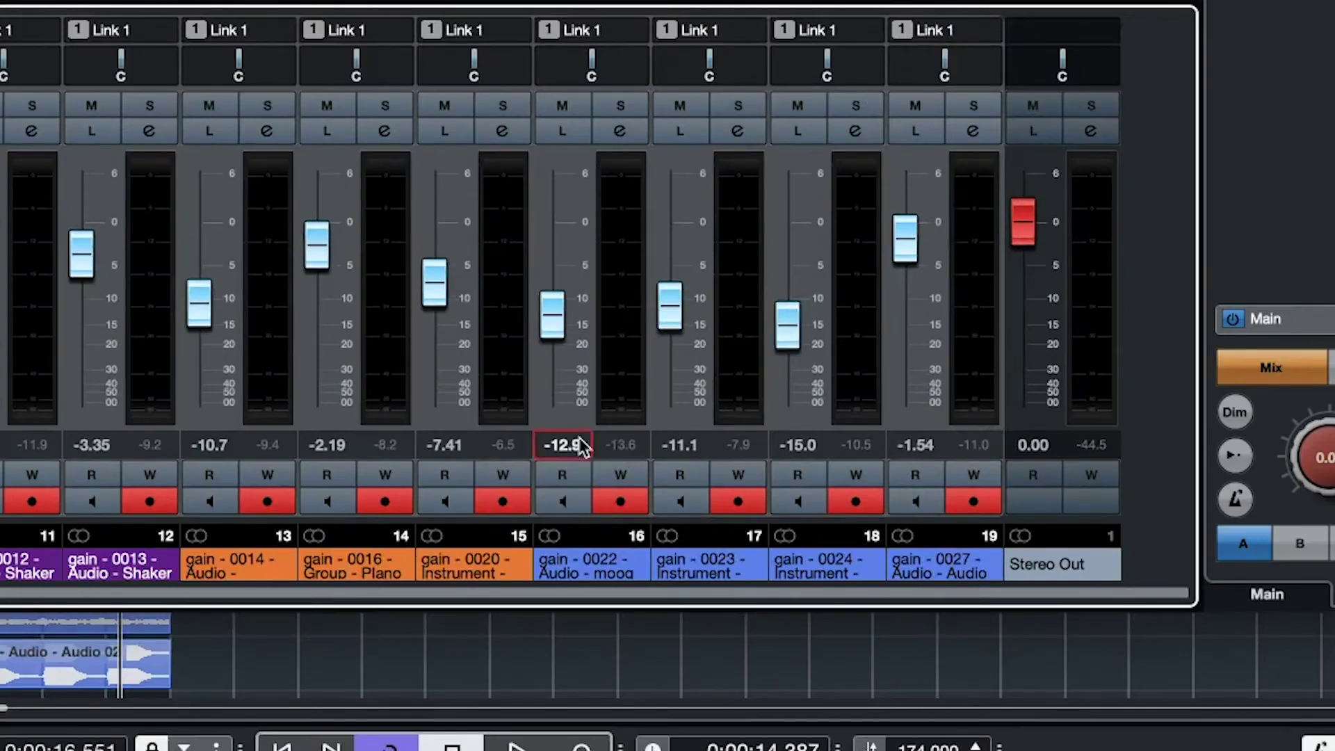
pyautogui.click(793, 547)
pyautogui.write('0')
pyautogui.press('Return')
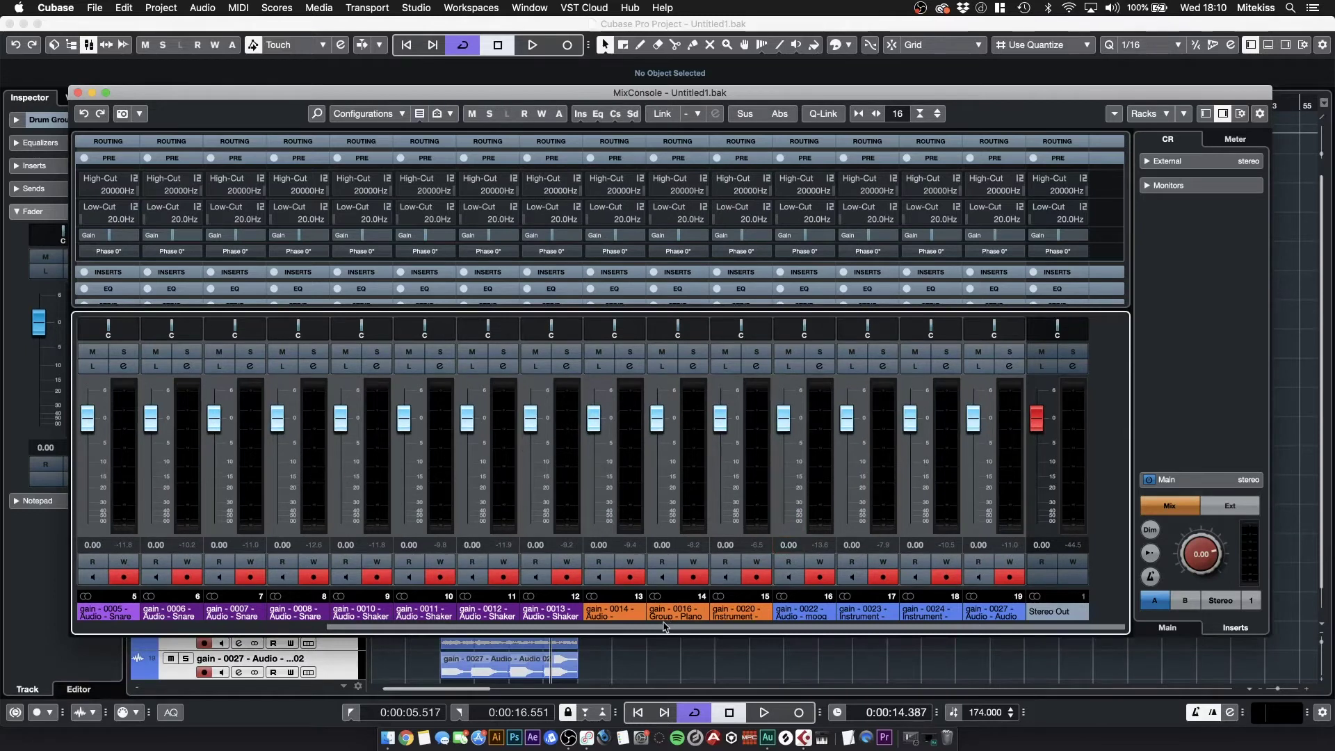
pyautogui.moveTo(664, 626); pyautogui.dragTo(268, 633)
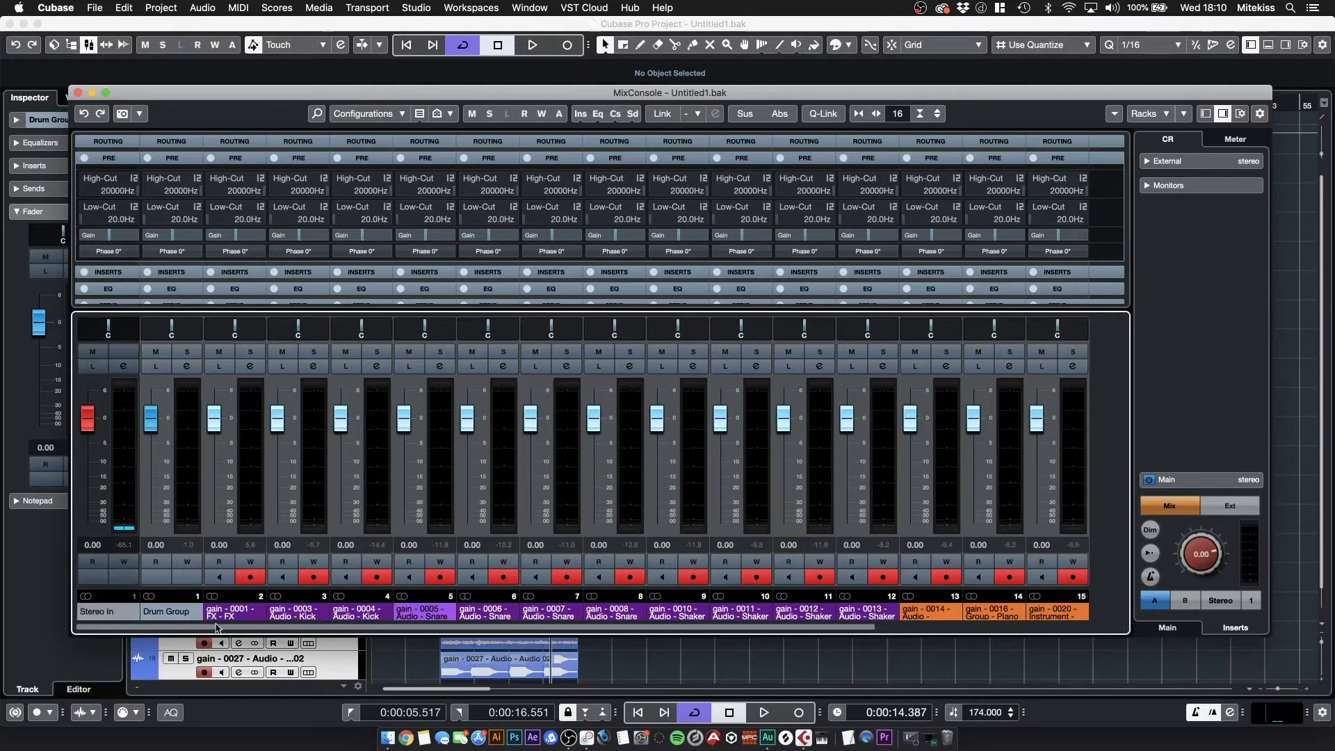
# Select the Drum Group, then audition channel 4's fader down and back up to about -3 dB
pyautogui.click(185, 503)
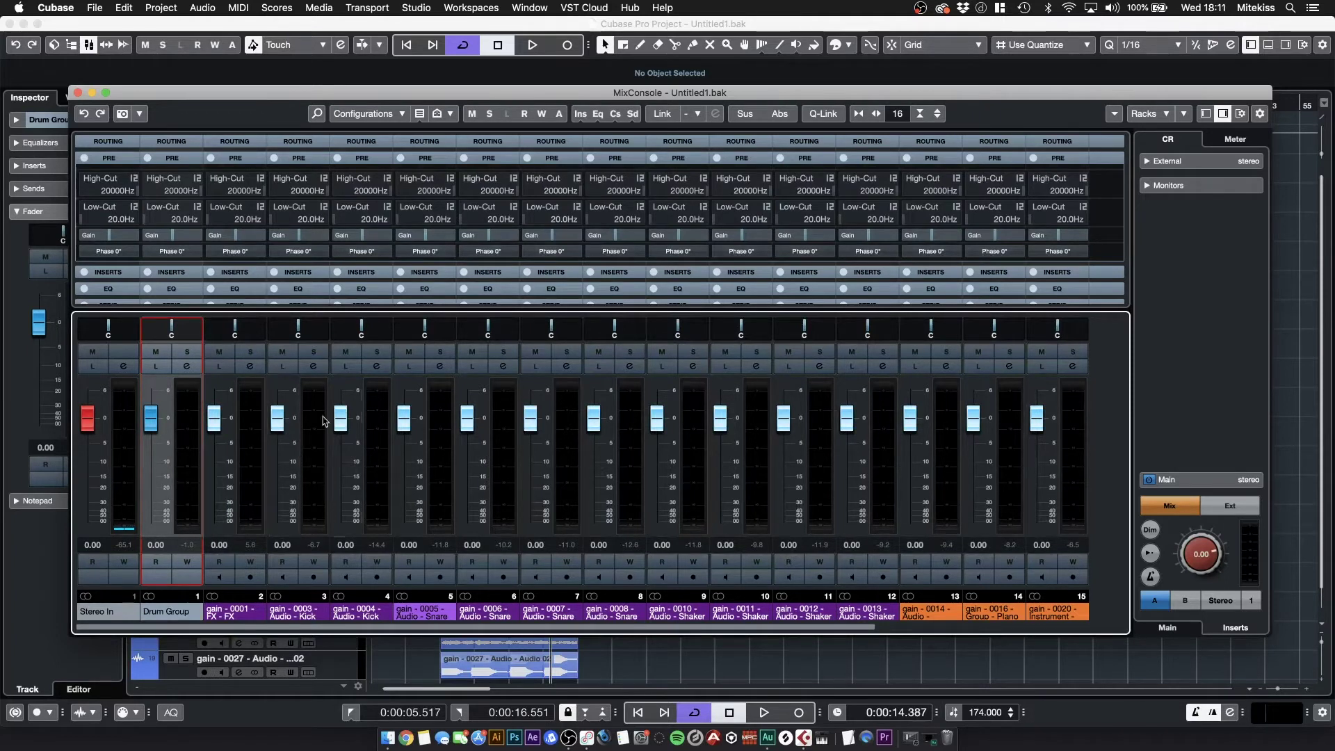
pyautogui.moveTo(343, 420); pyautogui.dragTo(342, 522)
pyautogui.moveTo(404, 417)
pyautogui.mouseDown()
pyautogui.moveTo(403, 491)
pyautogui.moveTo(402, 393)
pyautogui.moveTo(408, 421)
pyautogui.mouseUp()
pyautogui.moveTo(340, 522); pyautogui.dragTo(350, 418)
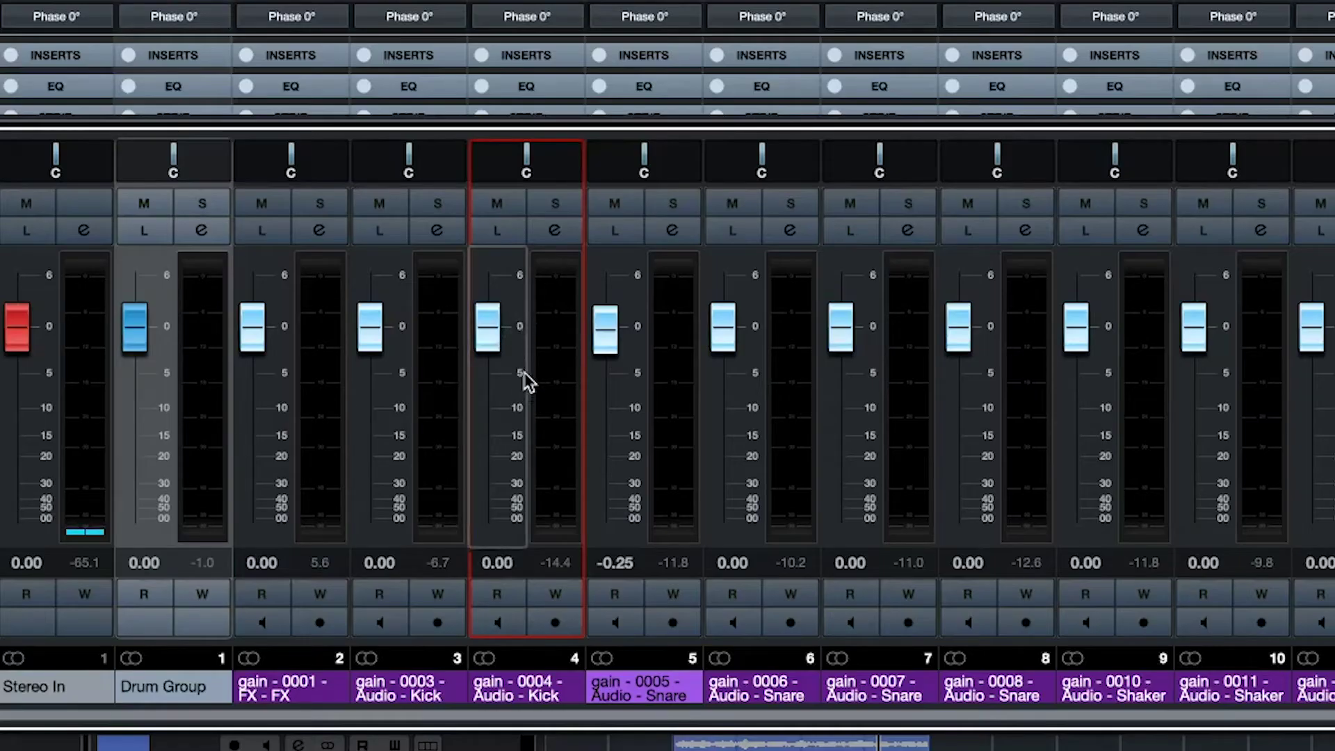
pyautogui.moveTo(488, 338)
pyautogui.mouseDown()
pyautogui.moveTo(480, 520)
pyautogui.moveTo(473, 344)
pyautogui.moveTo(484, 345)
pyautogui.mouseUp()
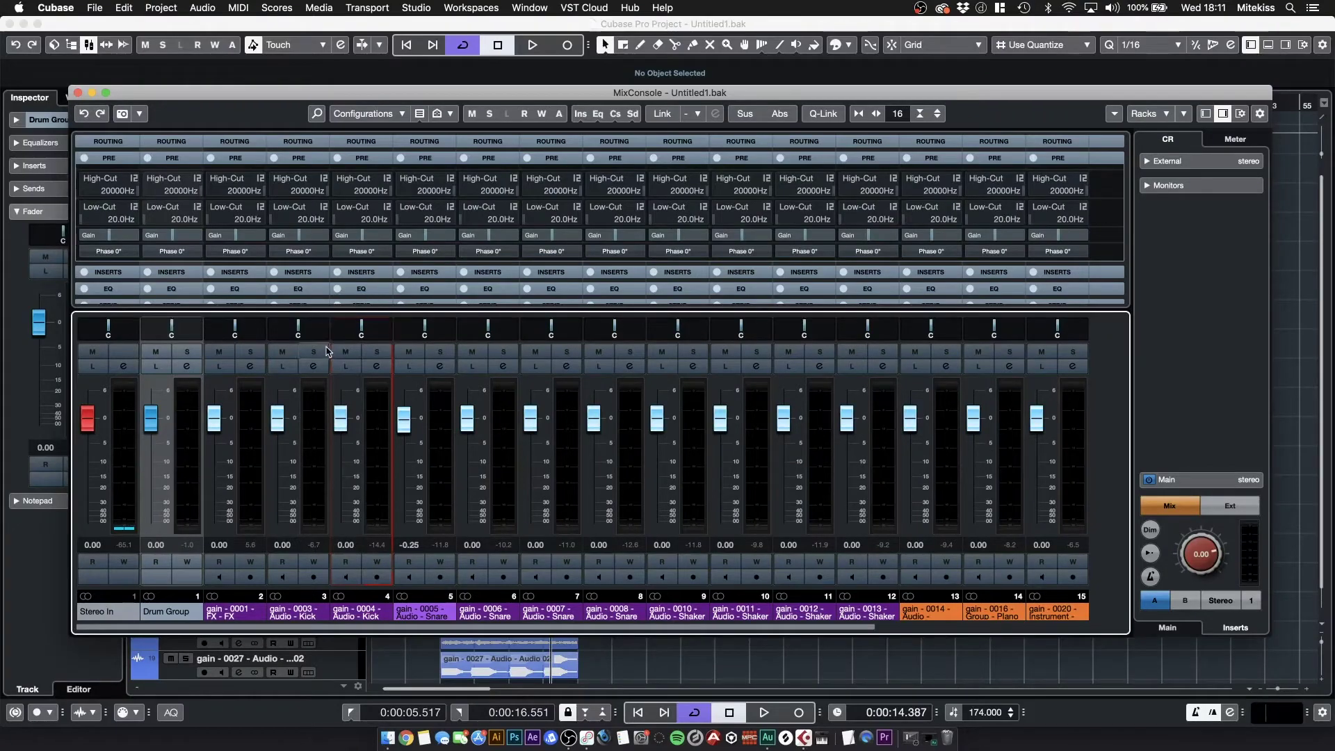
# Solo the gain-0003 Kick and show the Pre rack's High-Cut, Low-Cut, Gain and Phase on all channels
pyautogui.click(446, 210)
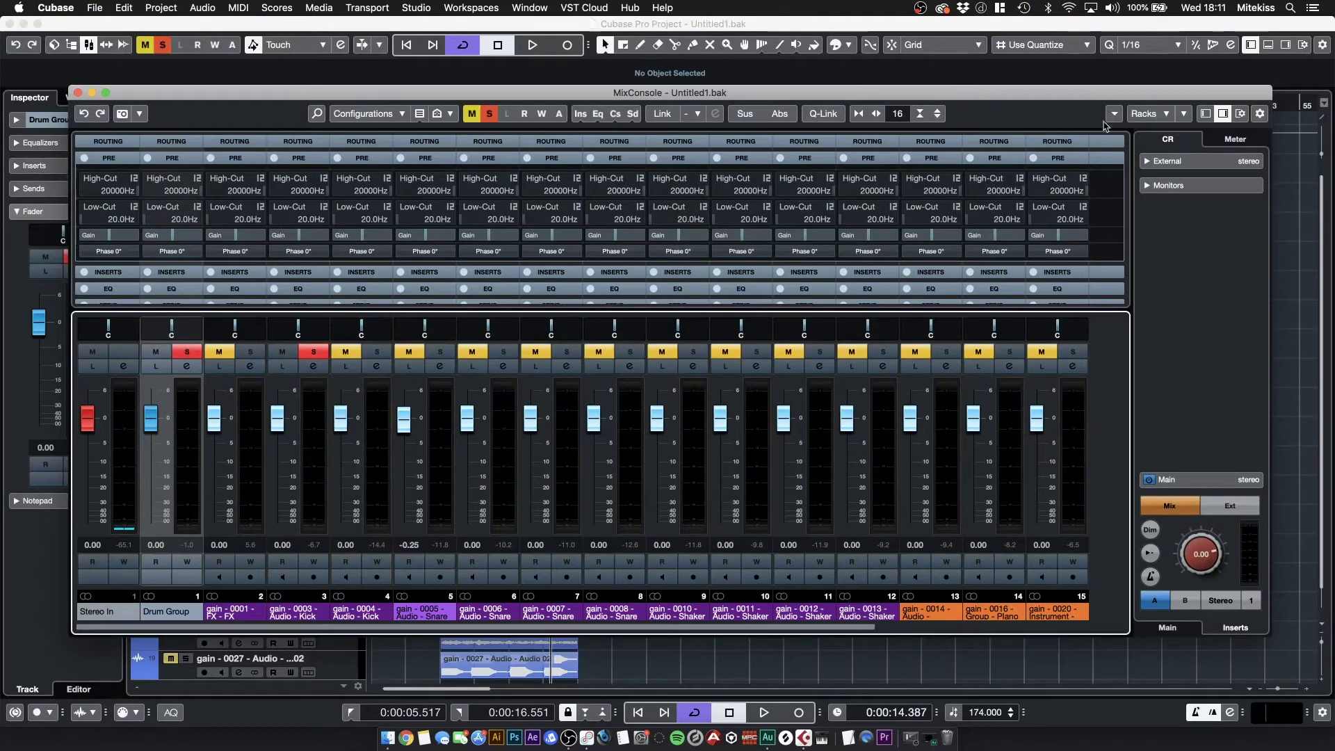
pyautogui.click(252, 160)
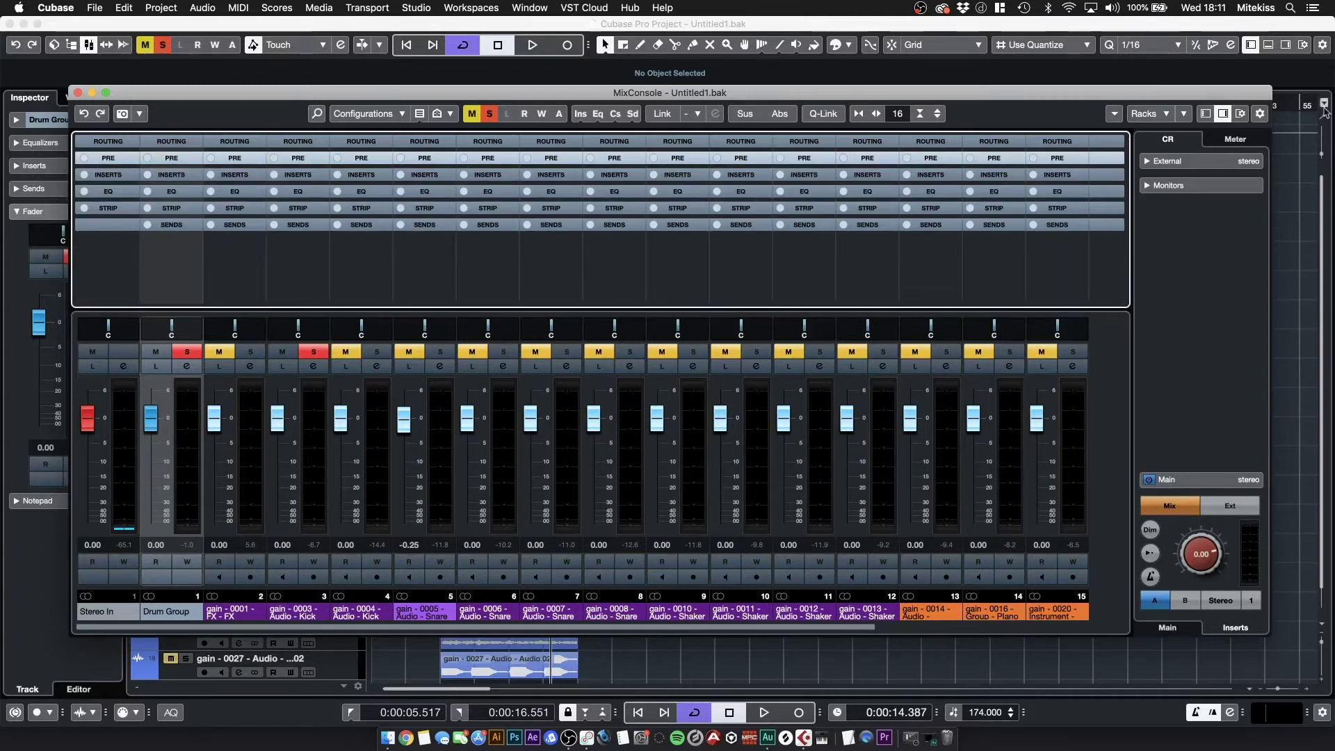
pyautogui.click(1154, 113)
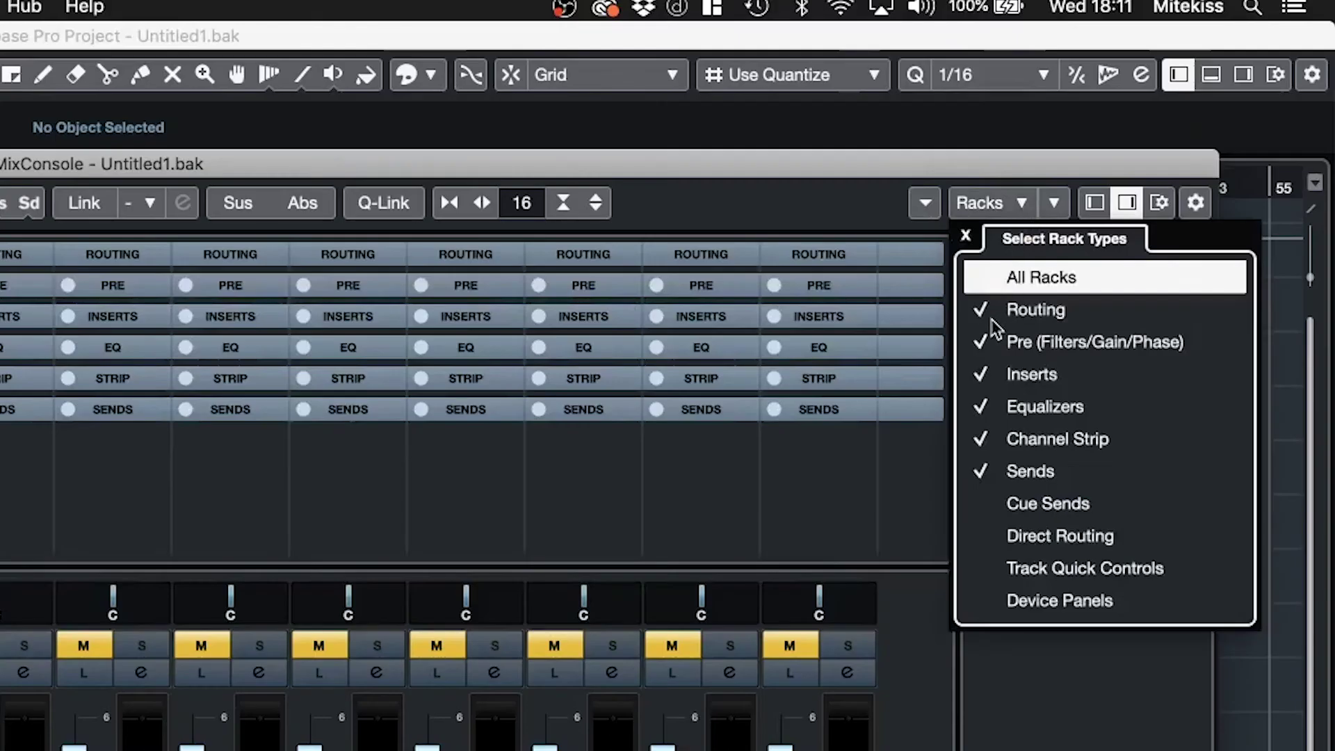
pyautogui.click(987, 345)
pyautogui.click(985, 342)
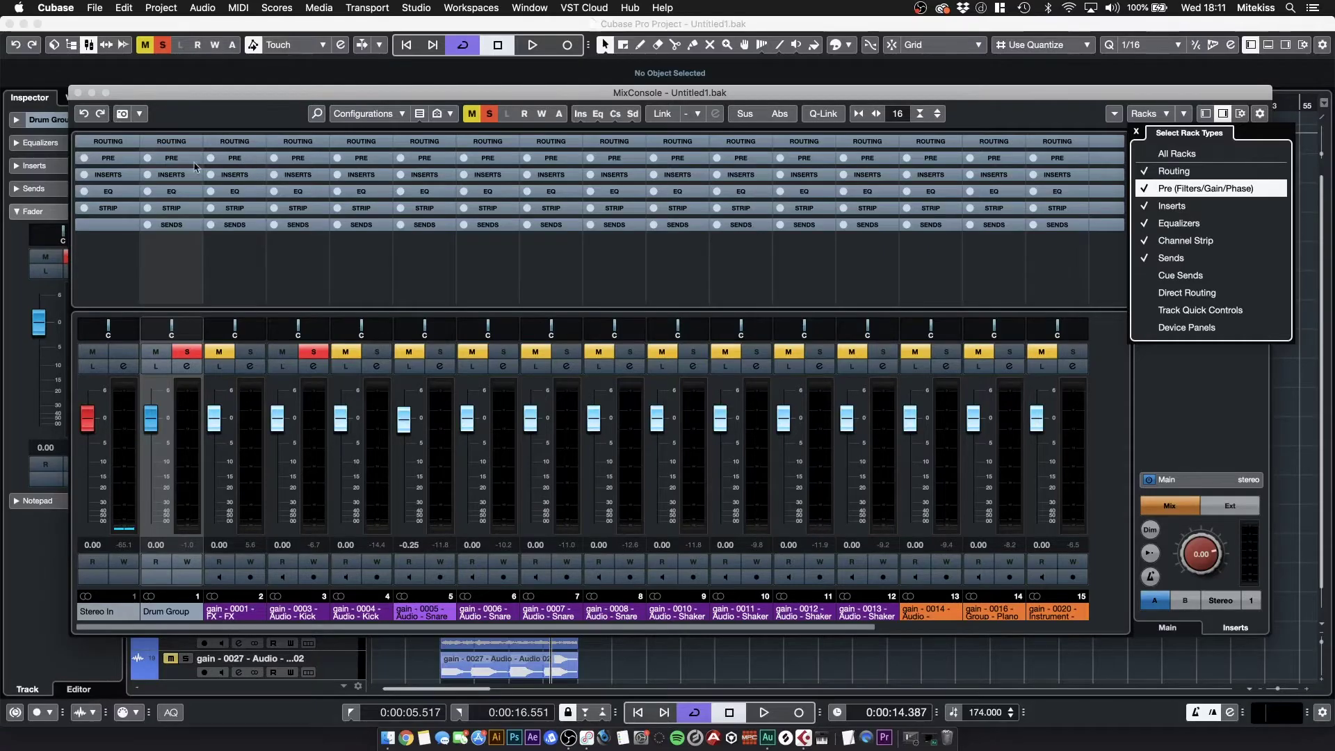
pyautogui.click(177, 160)
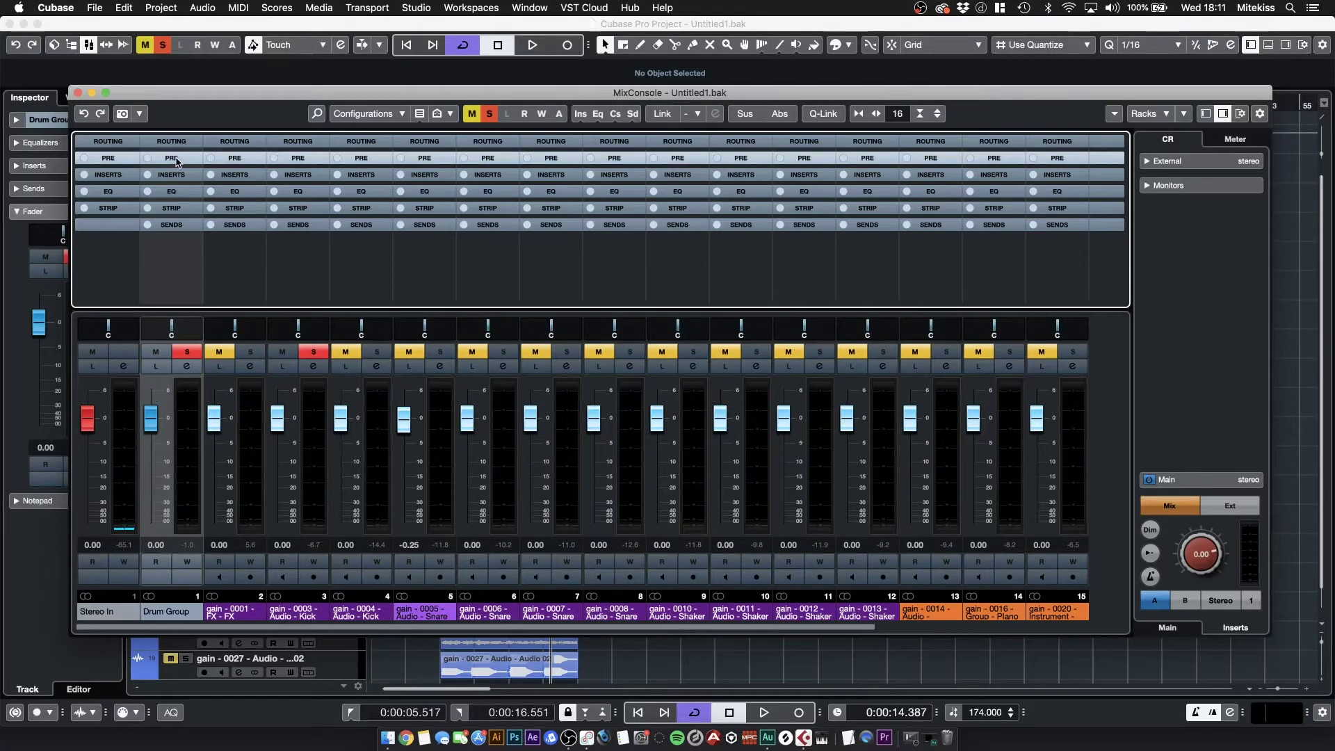
pyautogui.click(176, 160)
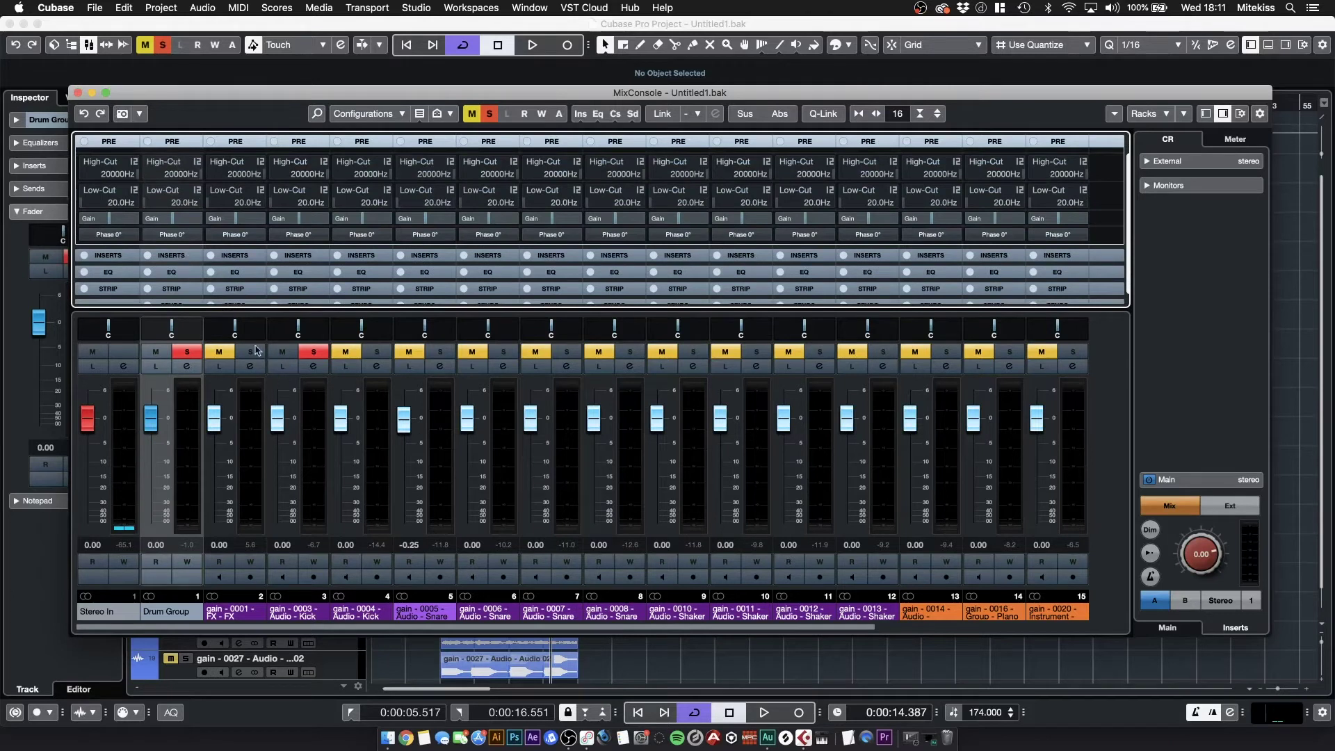
# Solo channel 3 during playback and trim its Pre-Gain to -8.9 dB
pyautogui.keyDown('super'); pyautogui.click(251, 352); pyautogui.keyUp('super')
pyautogui.press('space')
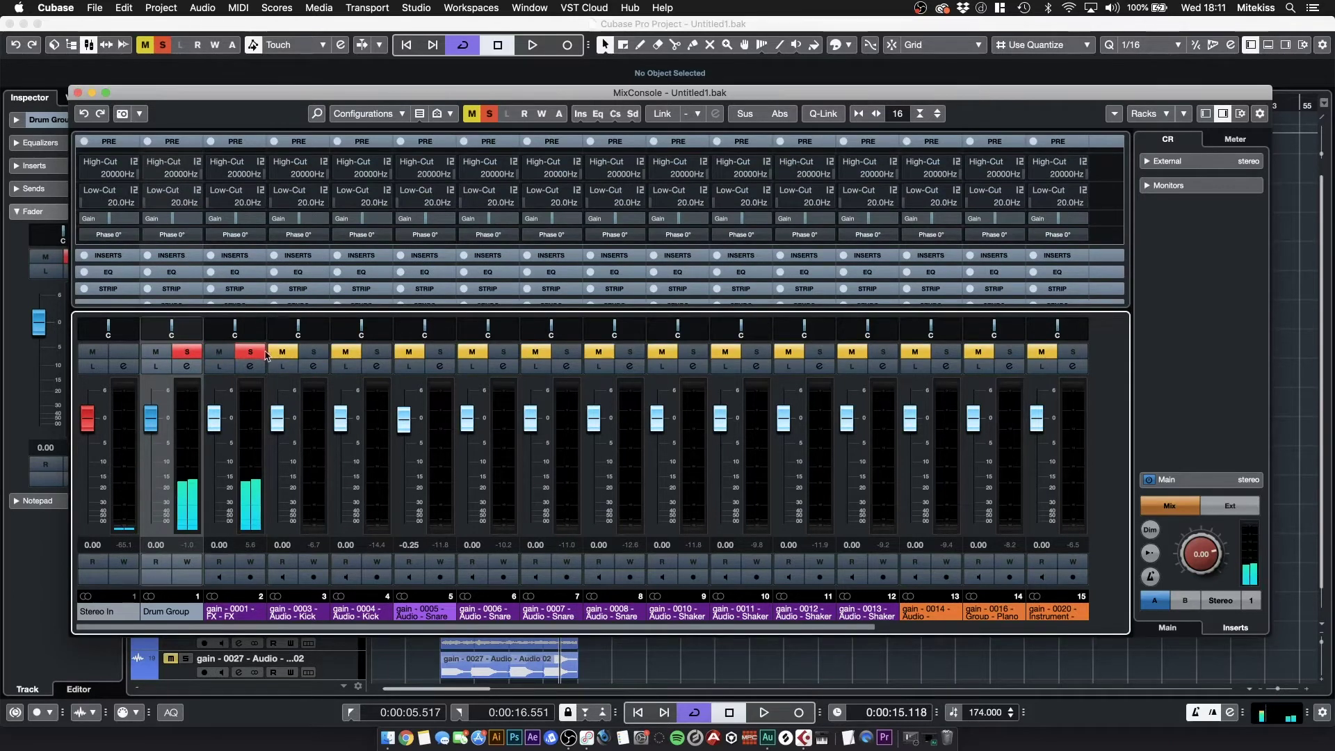
pyautogui.click(251, 351)
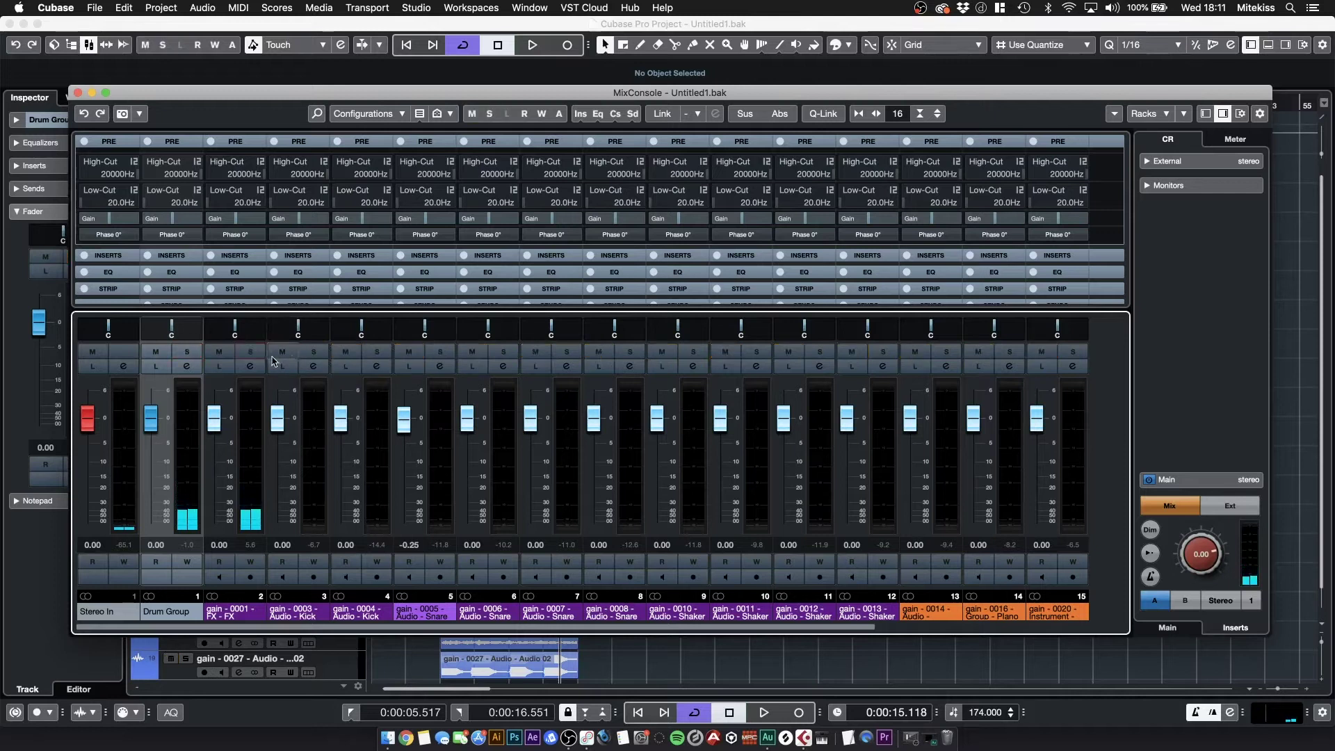
pyautogui.click(314, 351)
pyautogui.press('space')
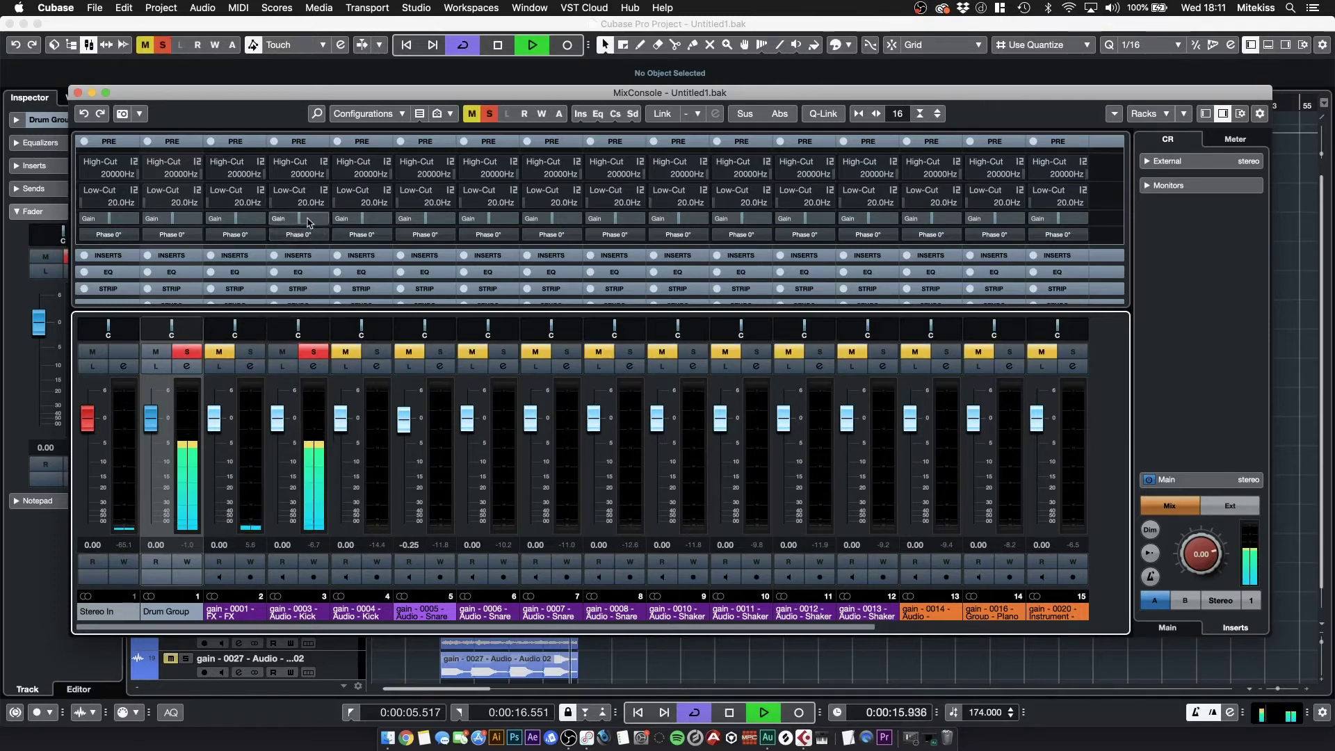
pyautogui.moveTo(300, 222); pyautogui.dragTo(297, 214)
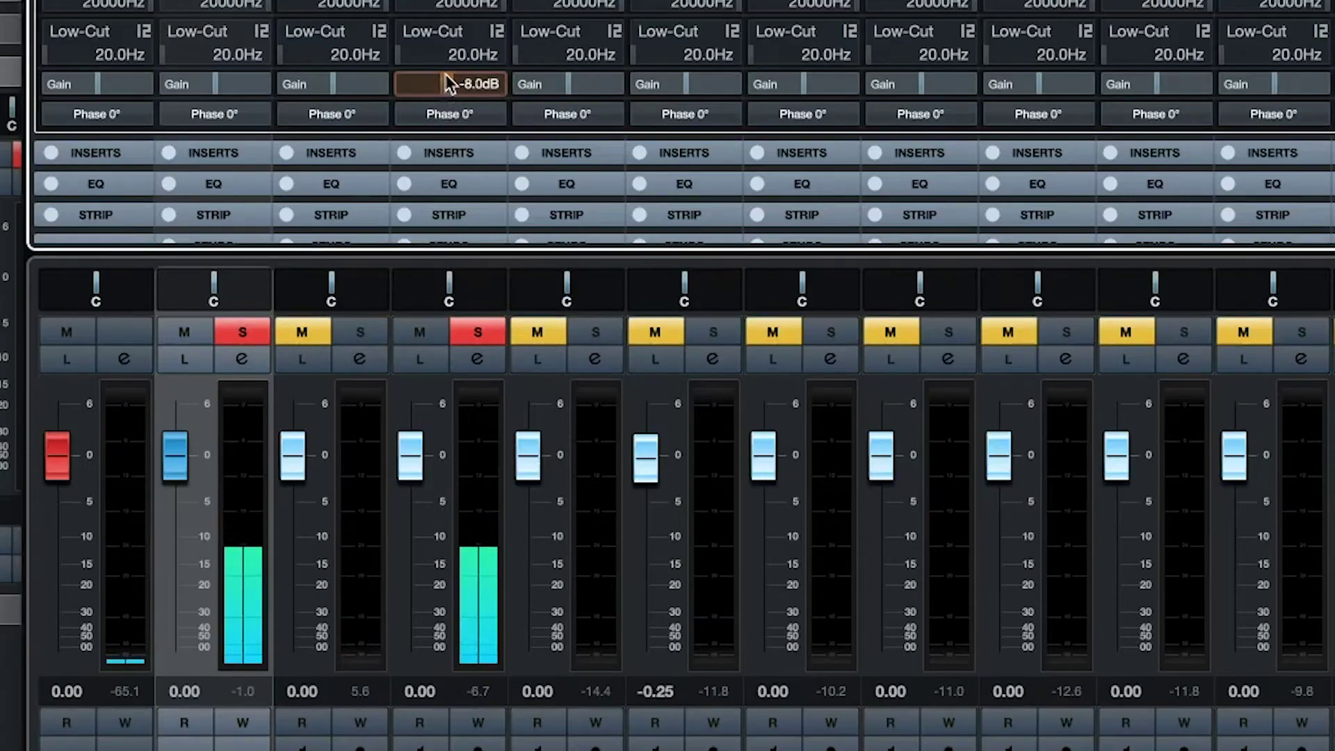
# Trim Pre-Gain on channels 4 and 5 to -4.5 dB and lower channel 6's
pyautogui.moveTo(446, 75); pyautogui.dragTo(452, 61)
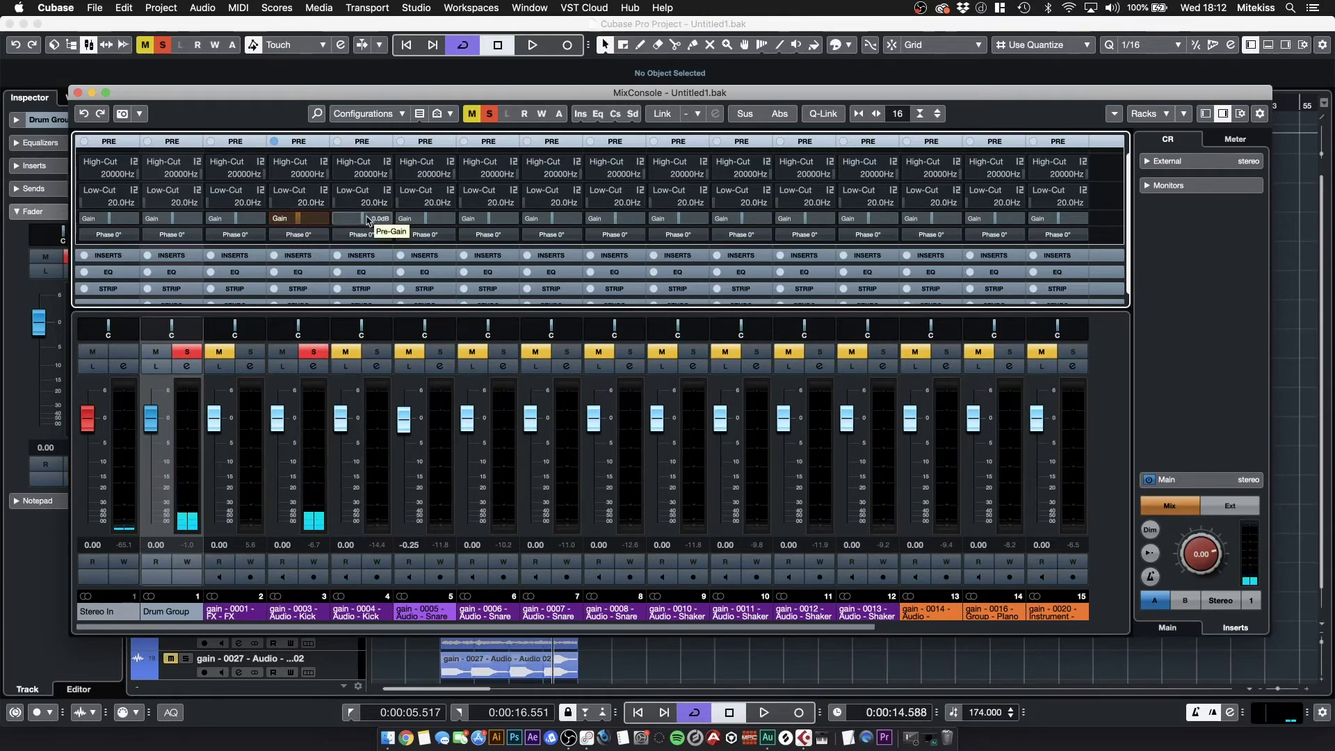
pyautogui.press('space')
pyautogui.click(377, 351)
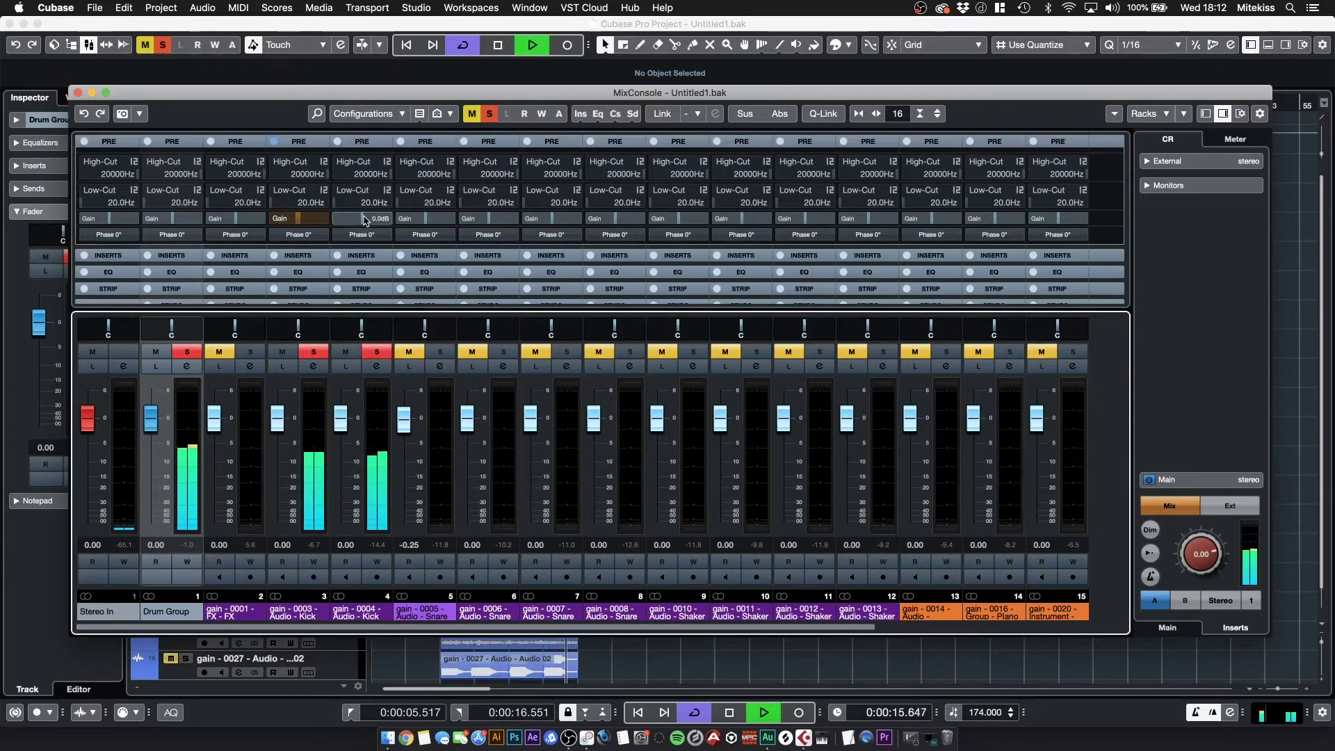
pyautogui.moveTo(361, 223); pyautogui.dragTo(356, 229)
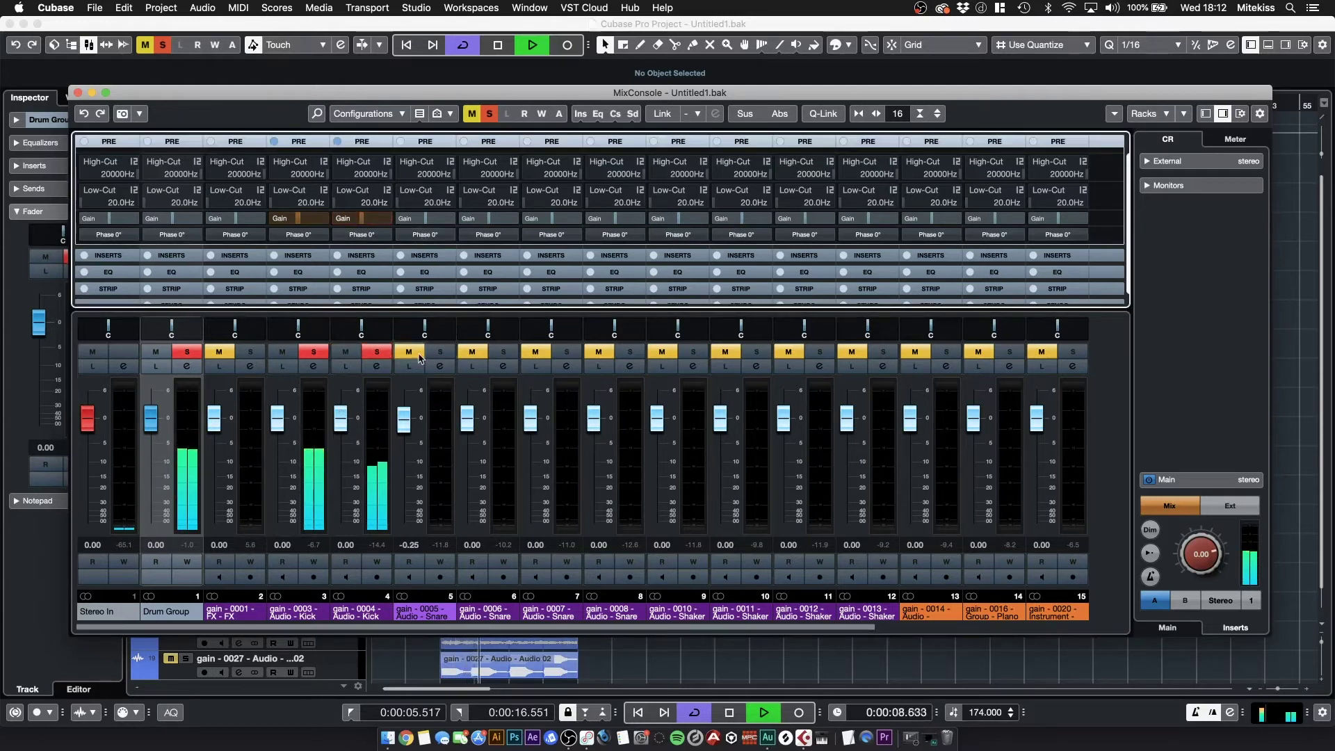
pyautogui.click(441, 351)
pyautogui.moveTo(422, 219); pyautogui.dragTo(416, 232)
pyautogui.click(504, 351)
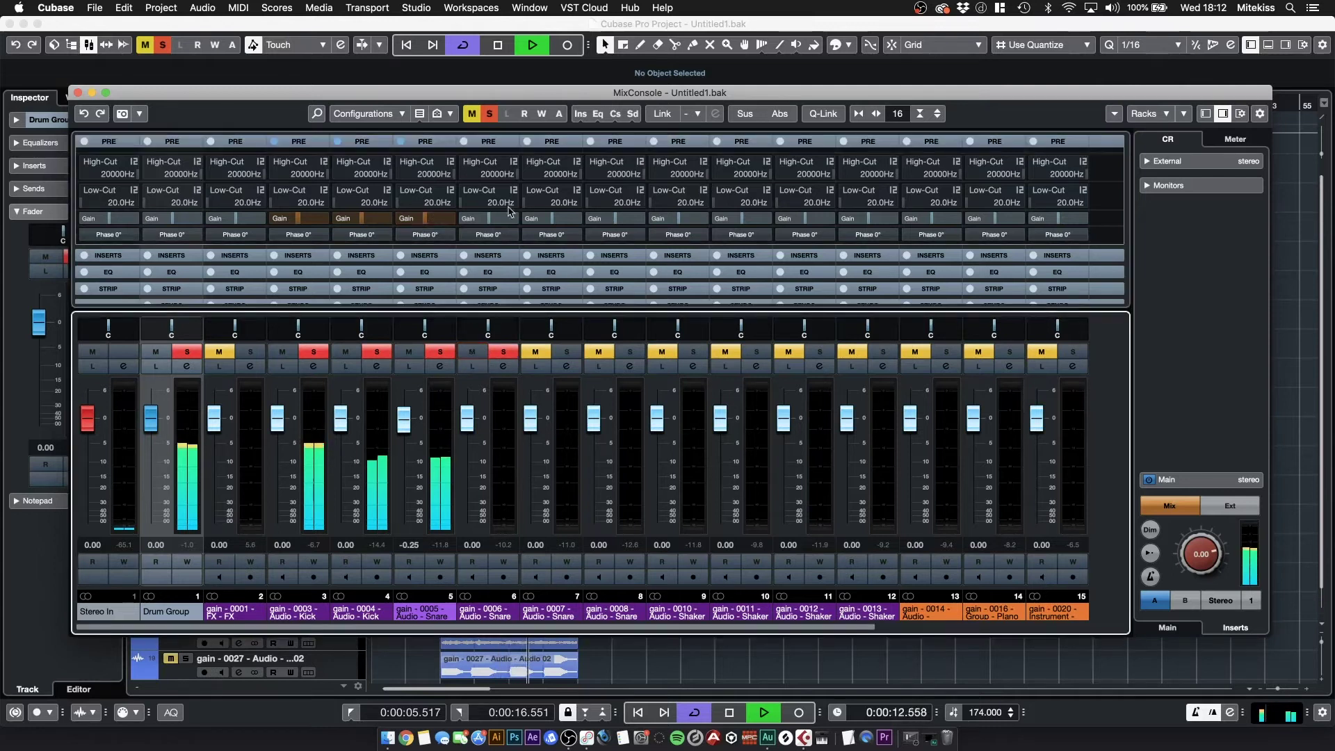
pyautogui.moveTo(507, 218); pyautogui.dragTo(508, 281)
pyautogui.press('space')
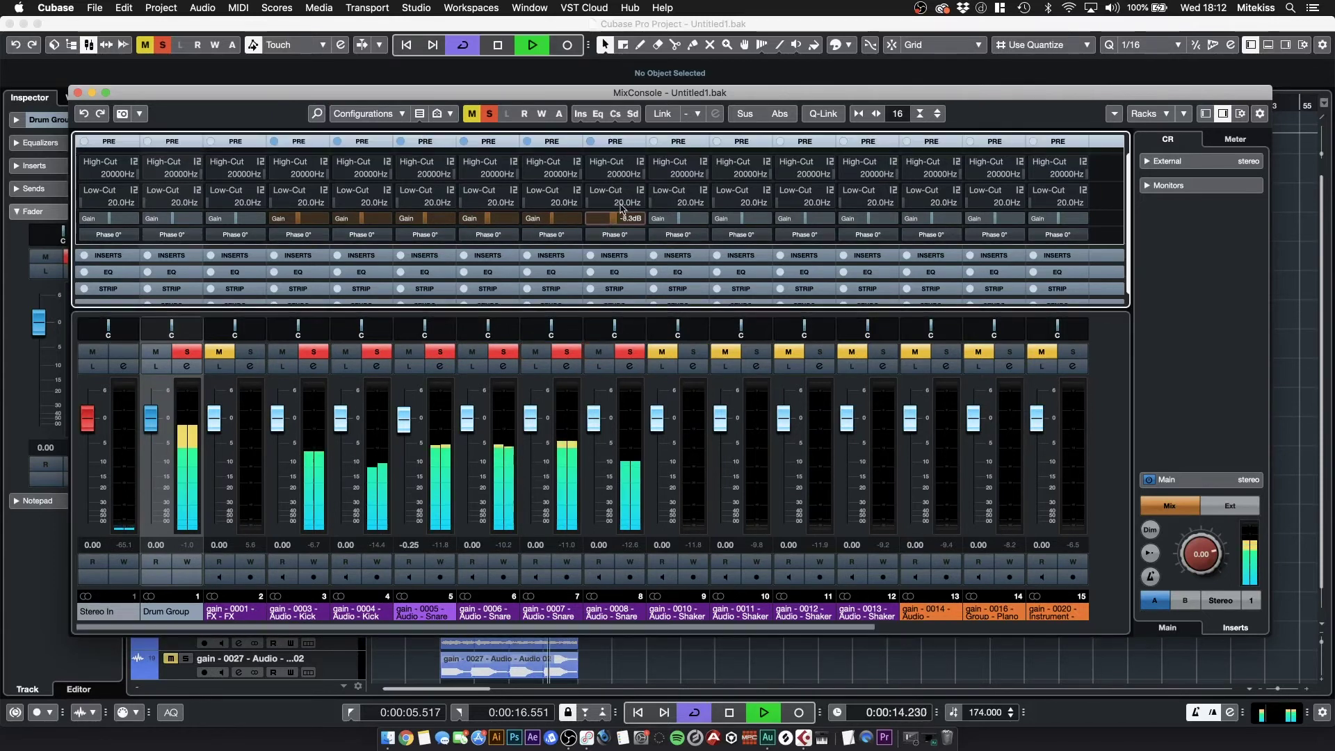
# Solo channels 8 through 19, then mute the FX channel and clear its solo
pyautogui.moveTo(630, 351); pyautogui.dragTo(757, 352)
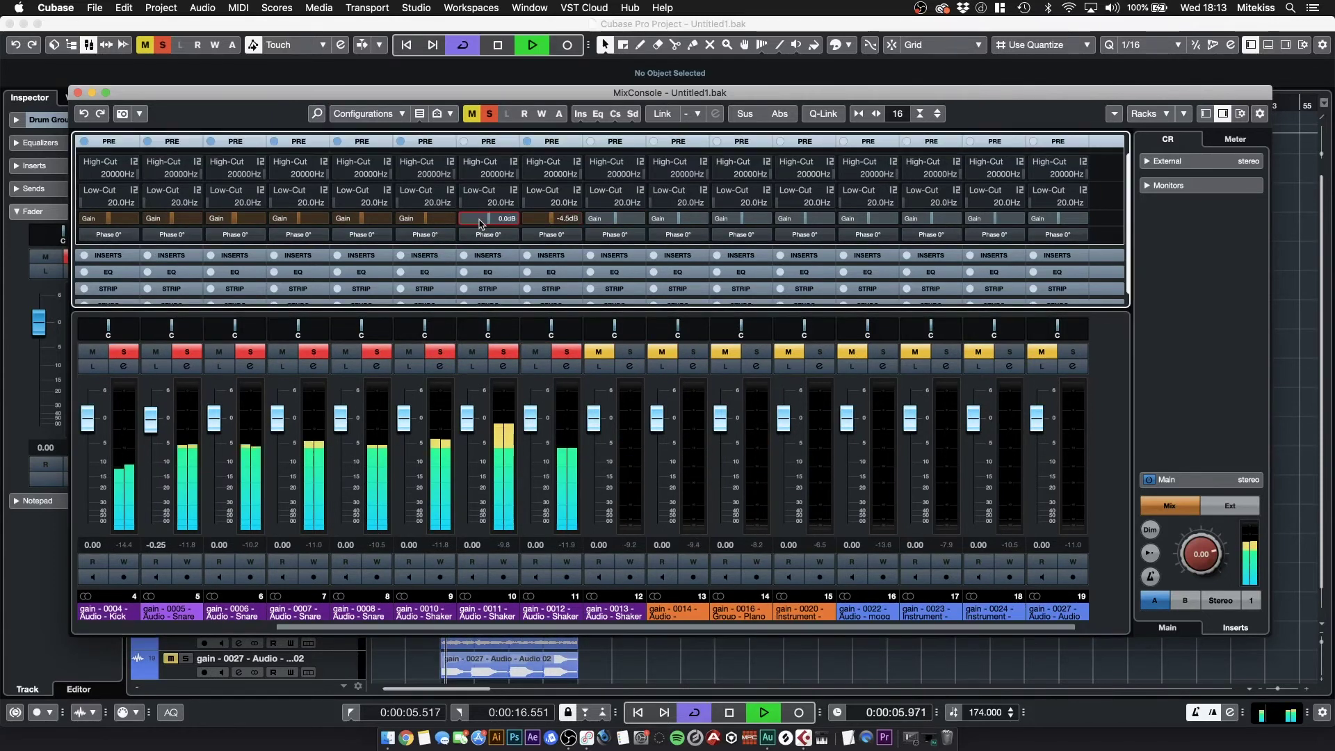
pyautogui.moveTo(626, 352); pyautogui.dragTo(1074, 353)
pyautogui.press('space')
pyautogui.moveTo(598, 626); pyautogui.dragTo(205, 646)
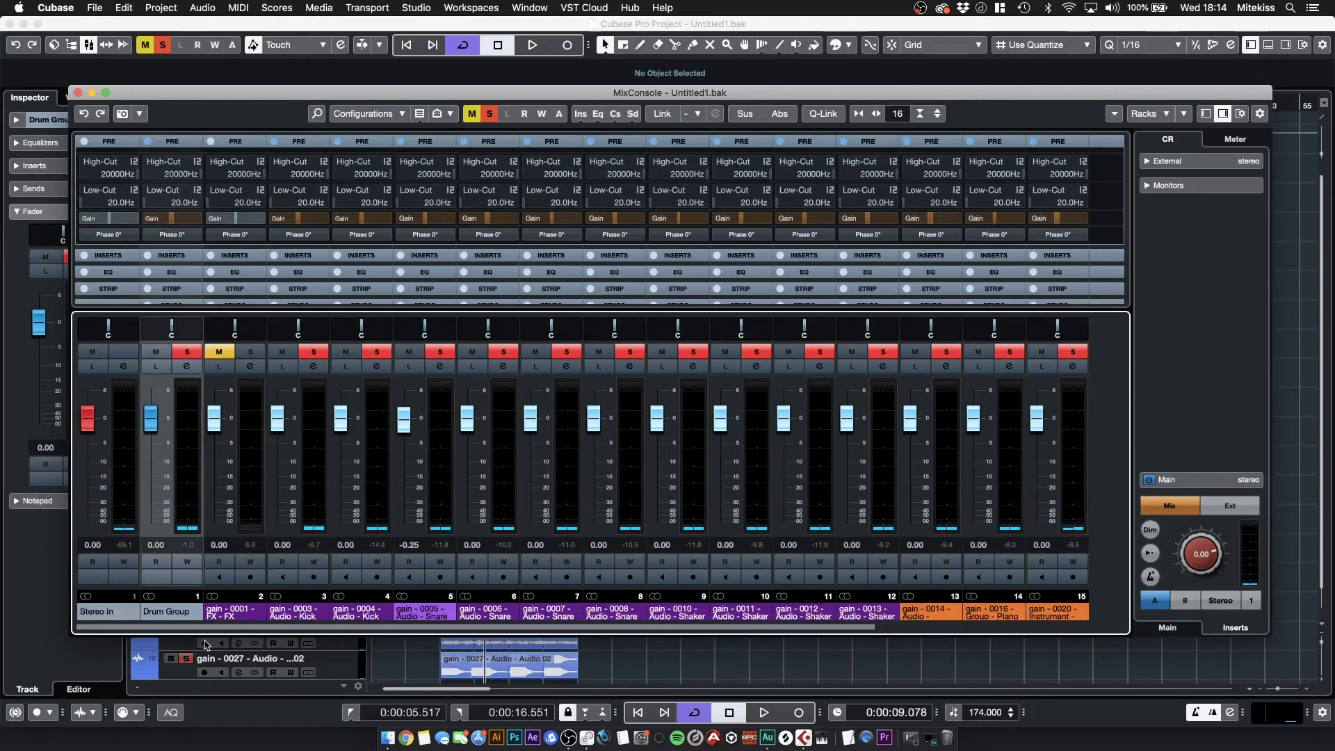
pyautogui.click(219, 351)
pyautogui.click(250, 352)
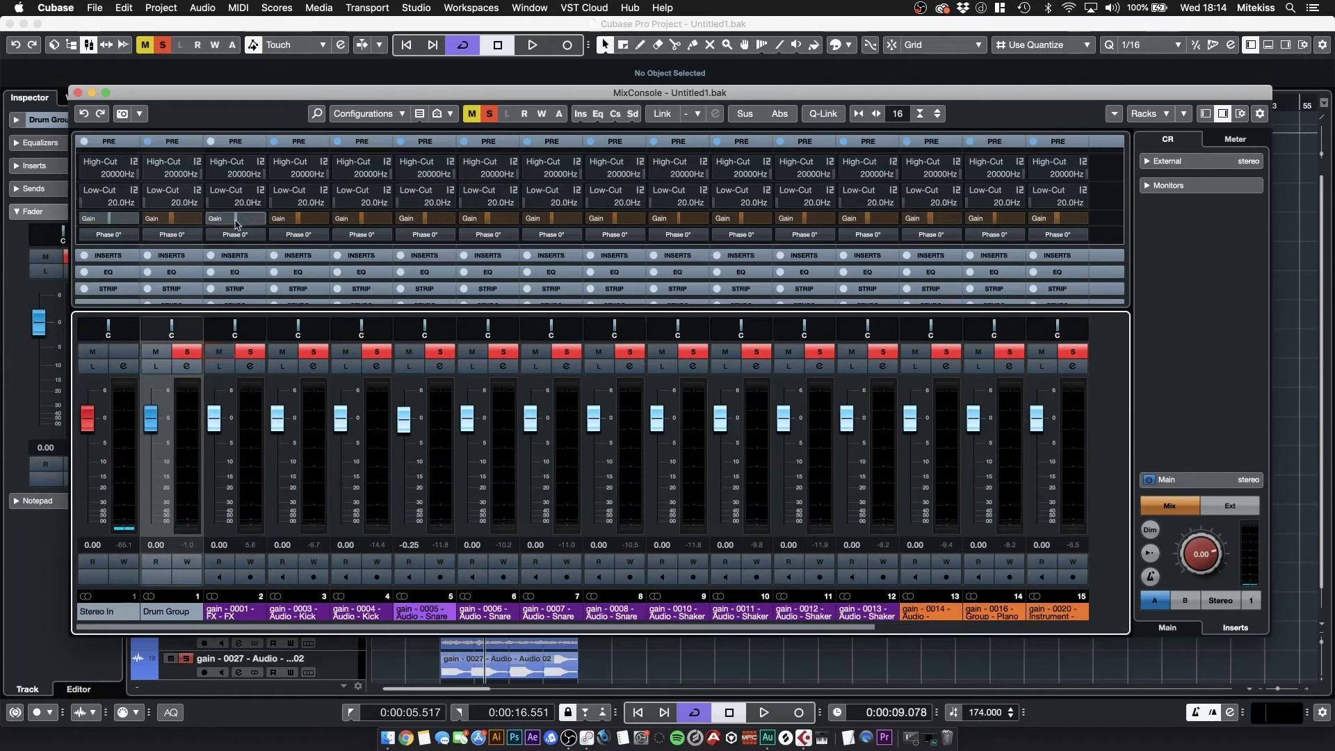
pyautogui.click(229, 354)
pyautogui.click(251, 351)
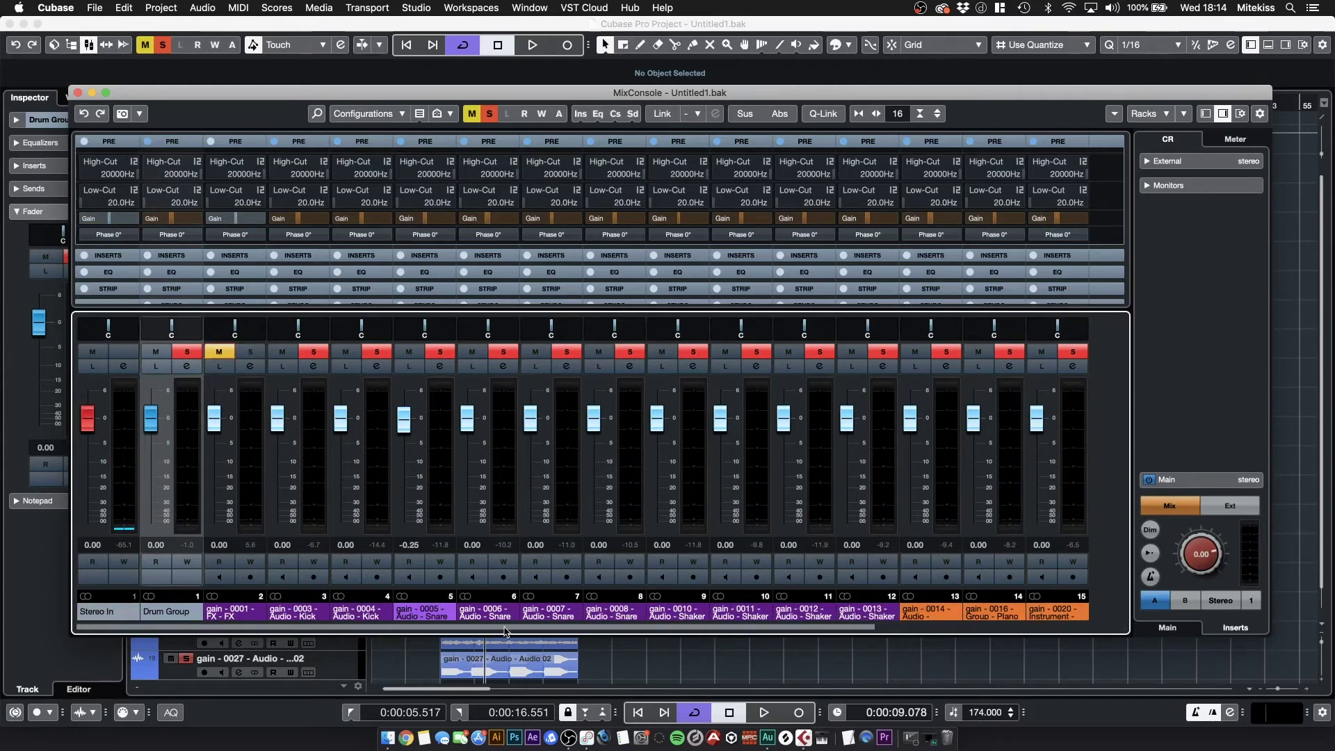
pyautogui.moveTo(520, 628); pyautogui.dragTo(979, 636)
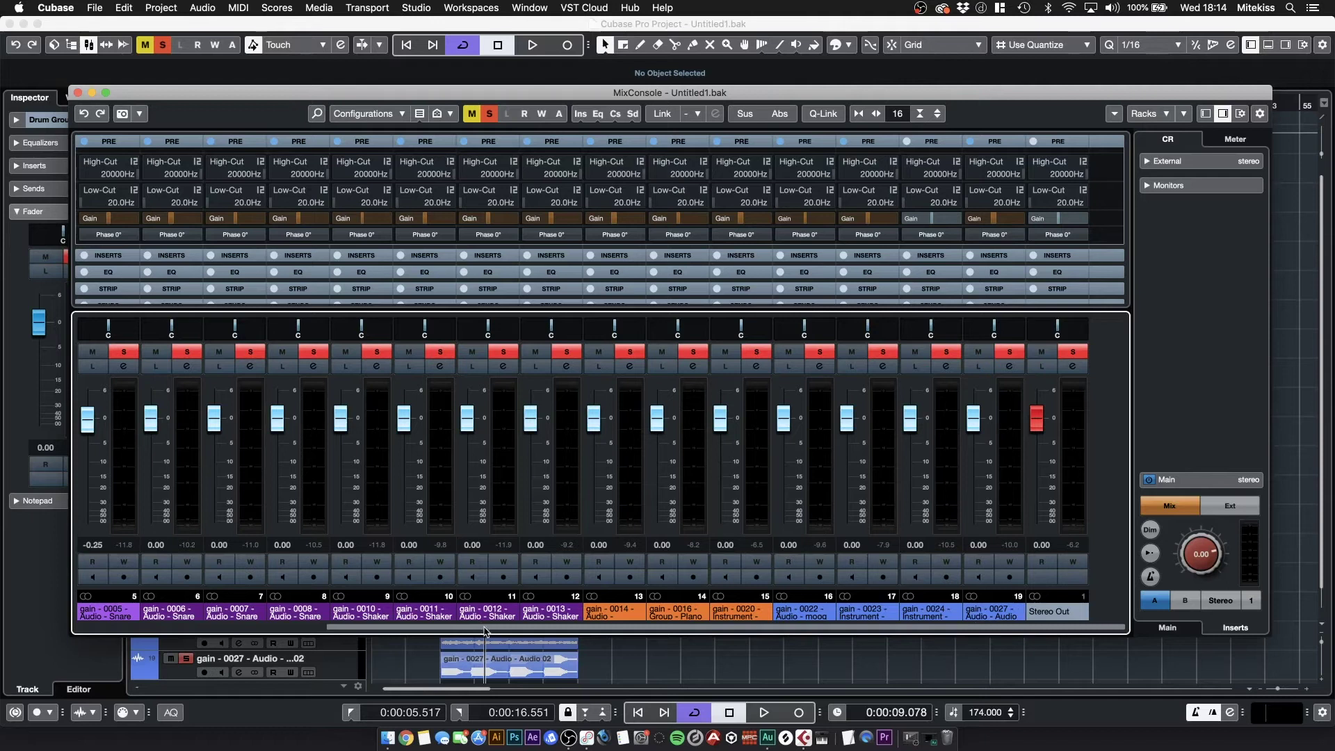
# Start playback and lower channel 16's fader to -7.76 dB
pyautogui.moveTo(485, 631); pyautogui.dragTo(235, 632)
pyautogui.press('space')
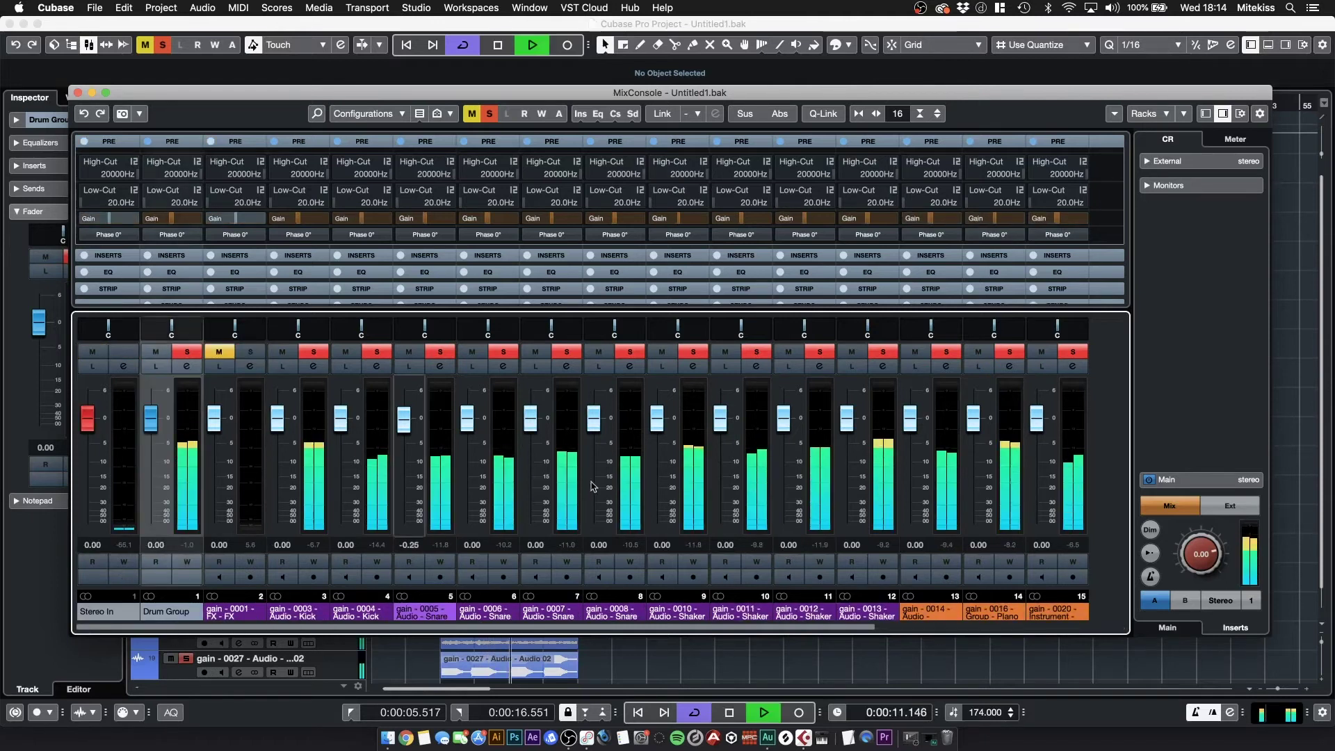
pyautogui.hscroll(6, 716, 456)
pyautogui.hscroll(-6, 834, 438)
pyautogui.hscroll(6, 955, 424)
pyautogui.hscroll(-6, 835, 428)
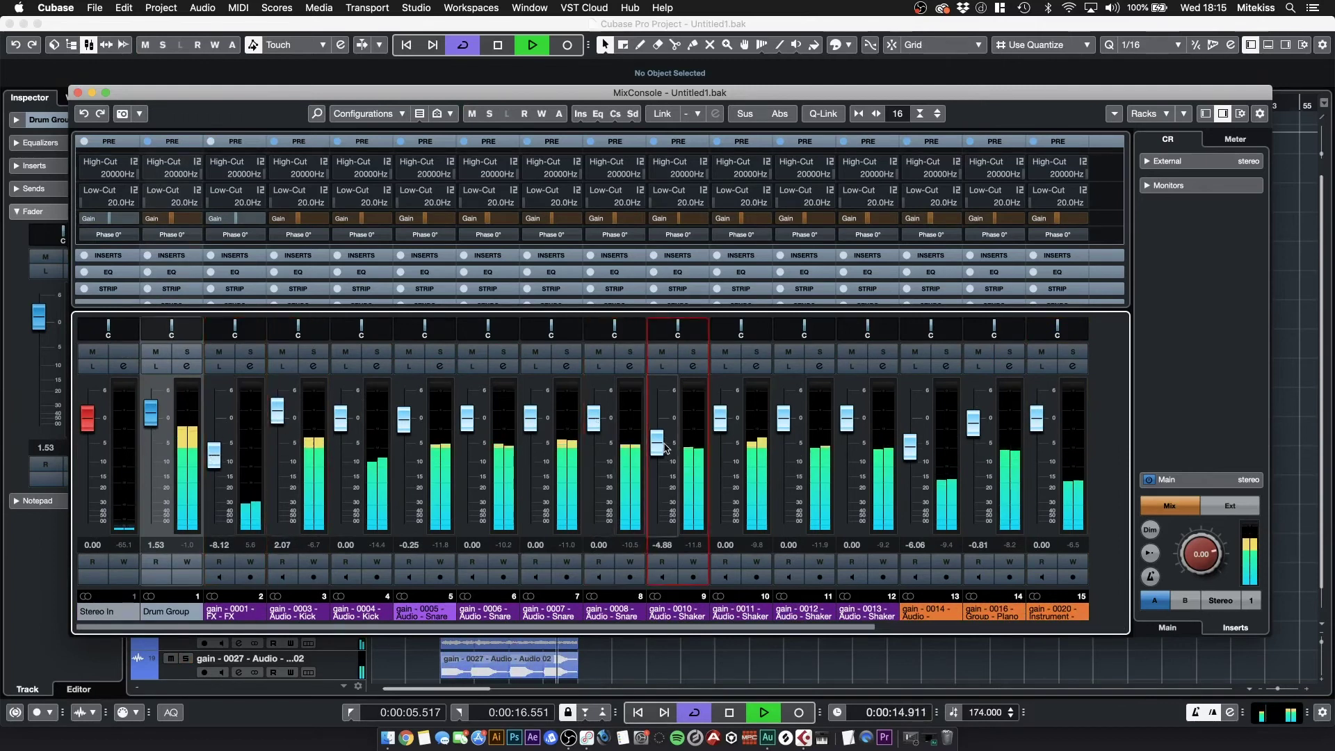
pyautogui.hscroll(6, 786, 452)
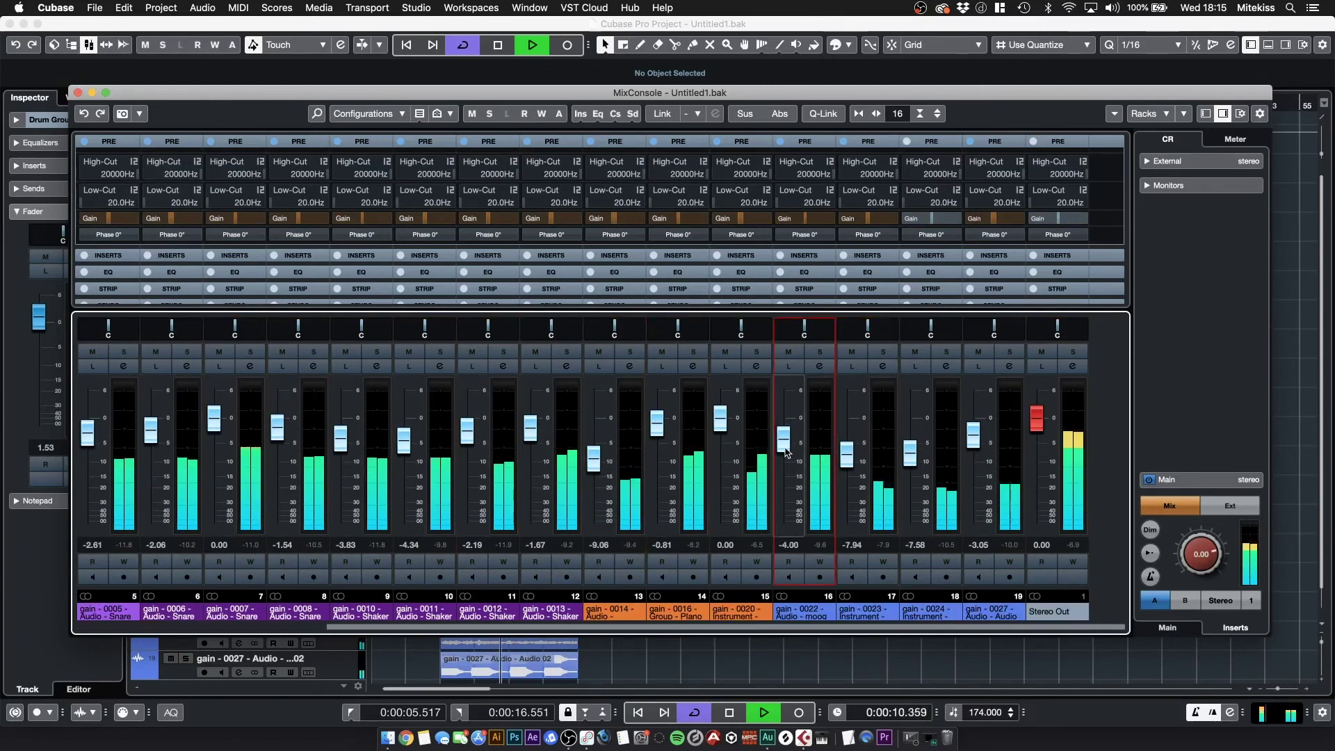
pyautogui.moveTo(787, 452); pyautogui.dragTo(787, 465)
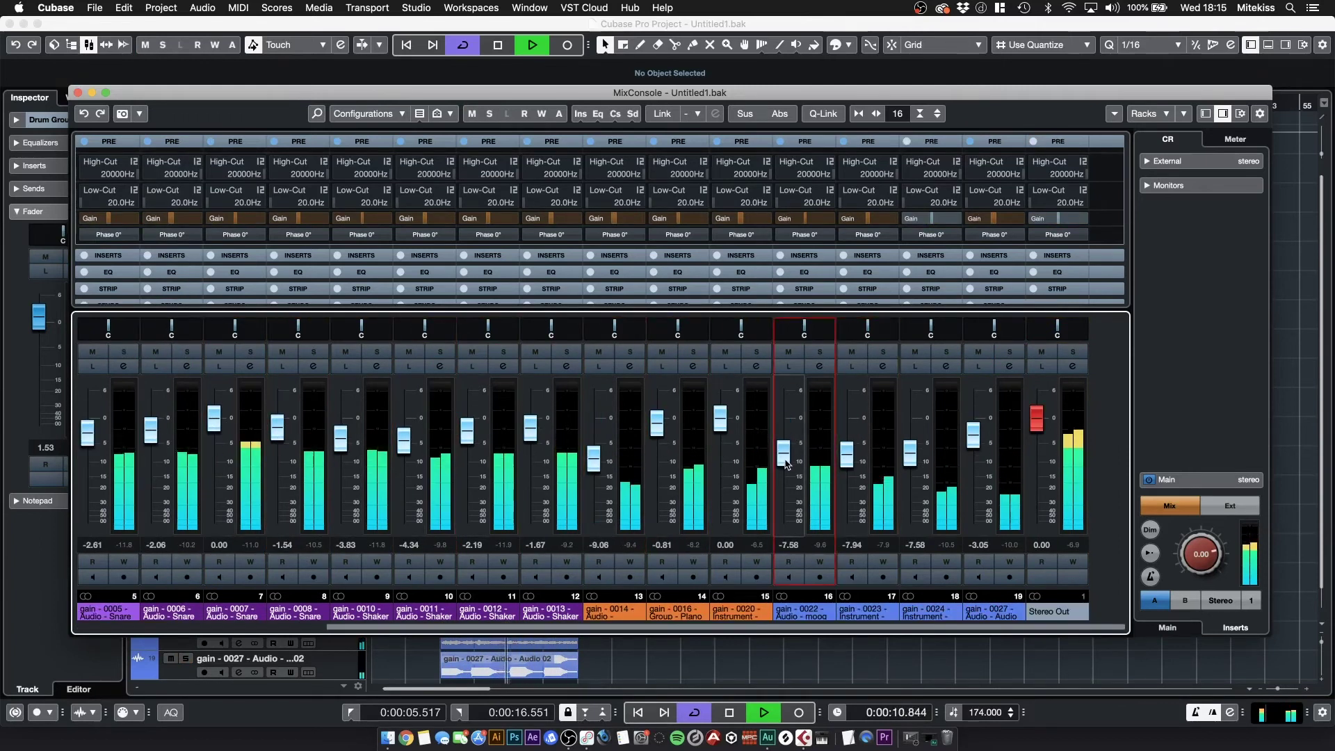
# Lower the FX channel fader to -15.5 dB, reset the Stereo Out peak, and stop playback
pyautogui.click(1047, 560)
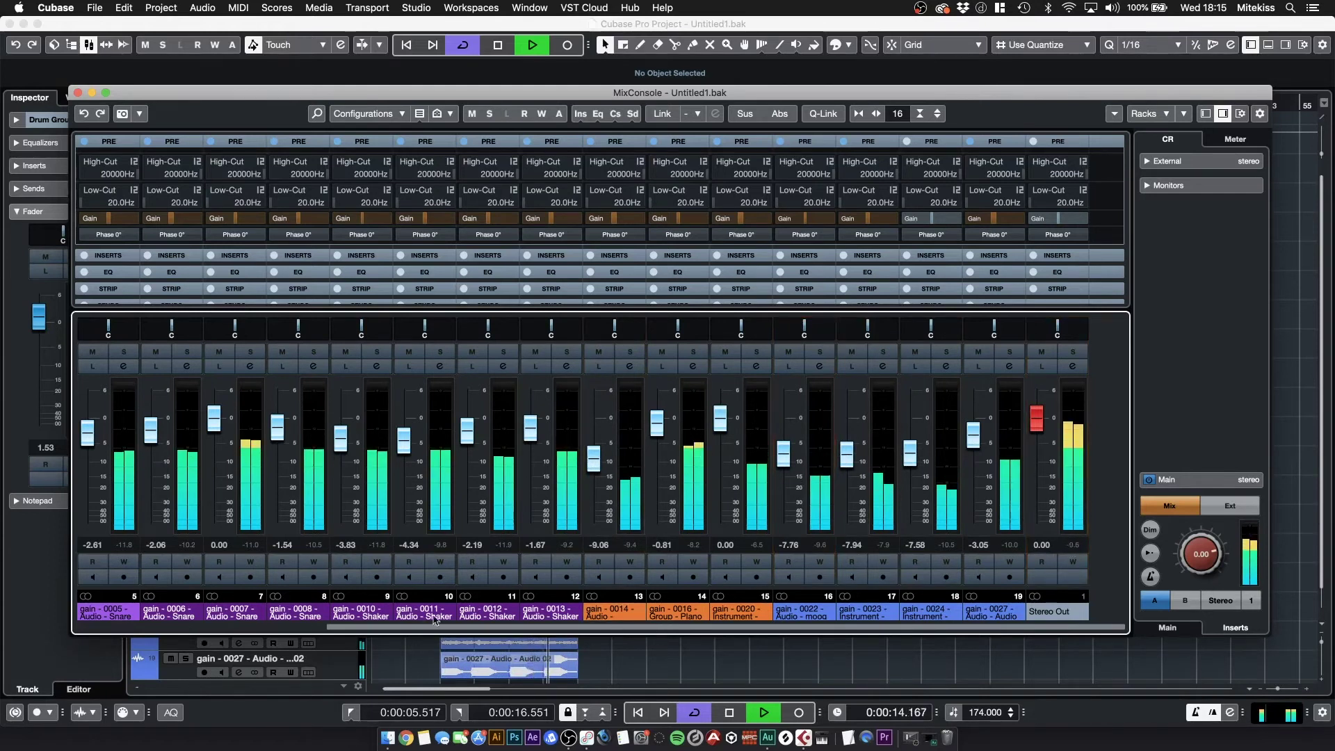
pyautogui.hscroll(-6, 405, 619)
pyautogui.moveTo(215, 445); pyautogui.dragTo(216, 482)
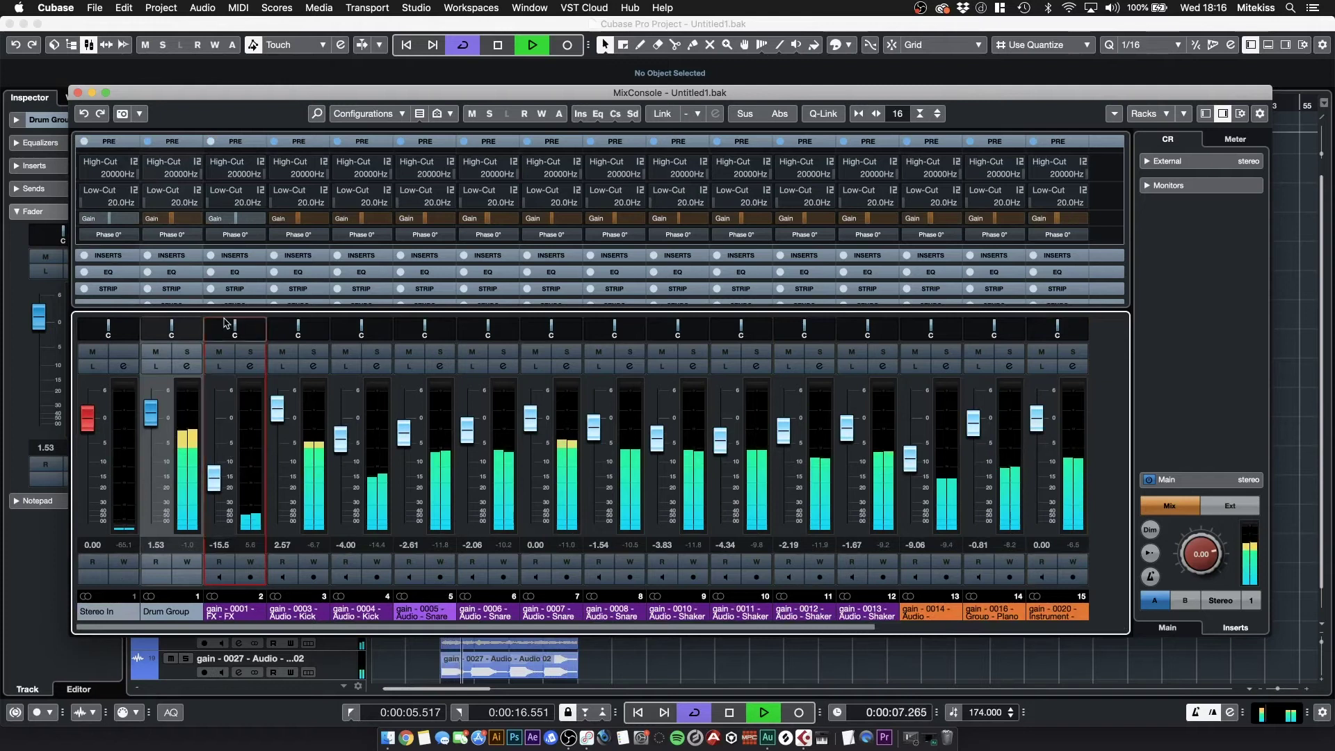
pyautogui.hscroll(4, 1102, 631)
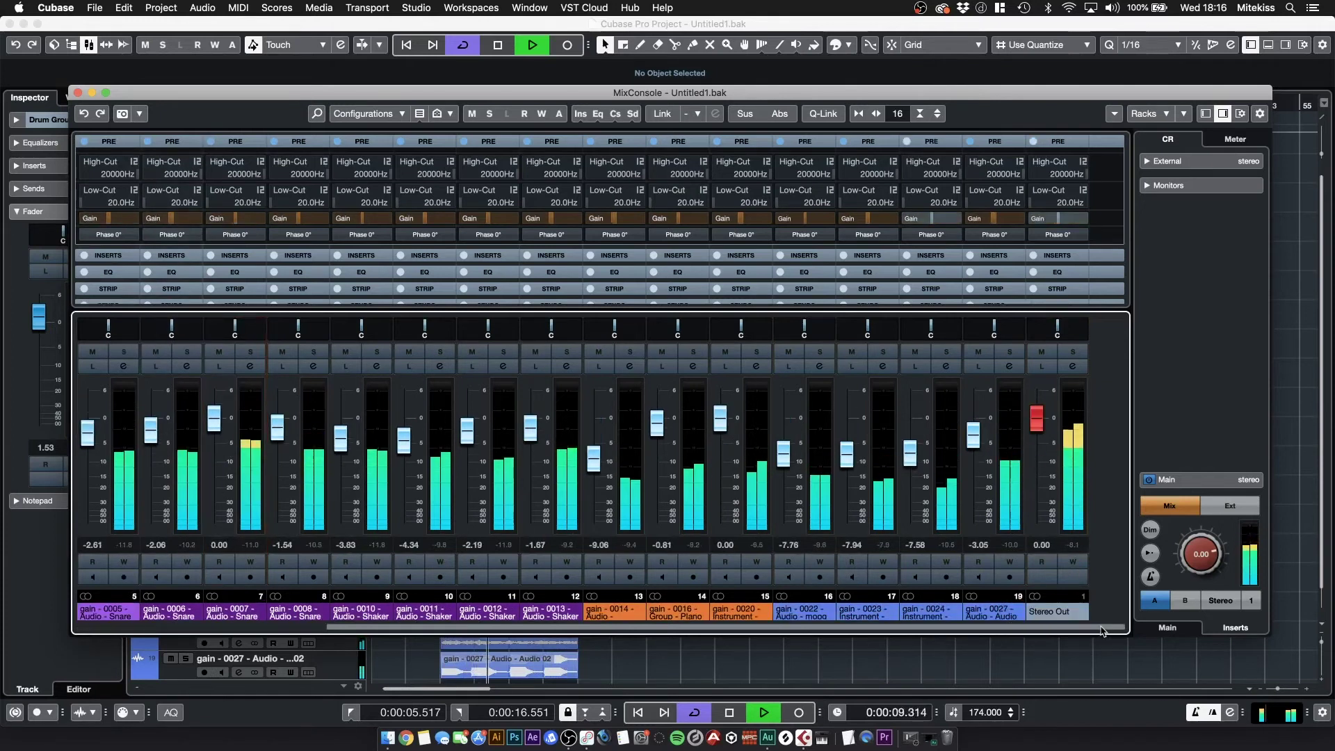
pyautogui.click(1073, 545)
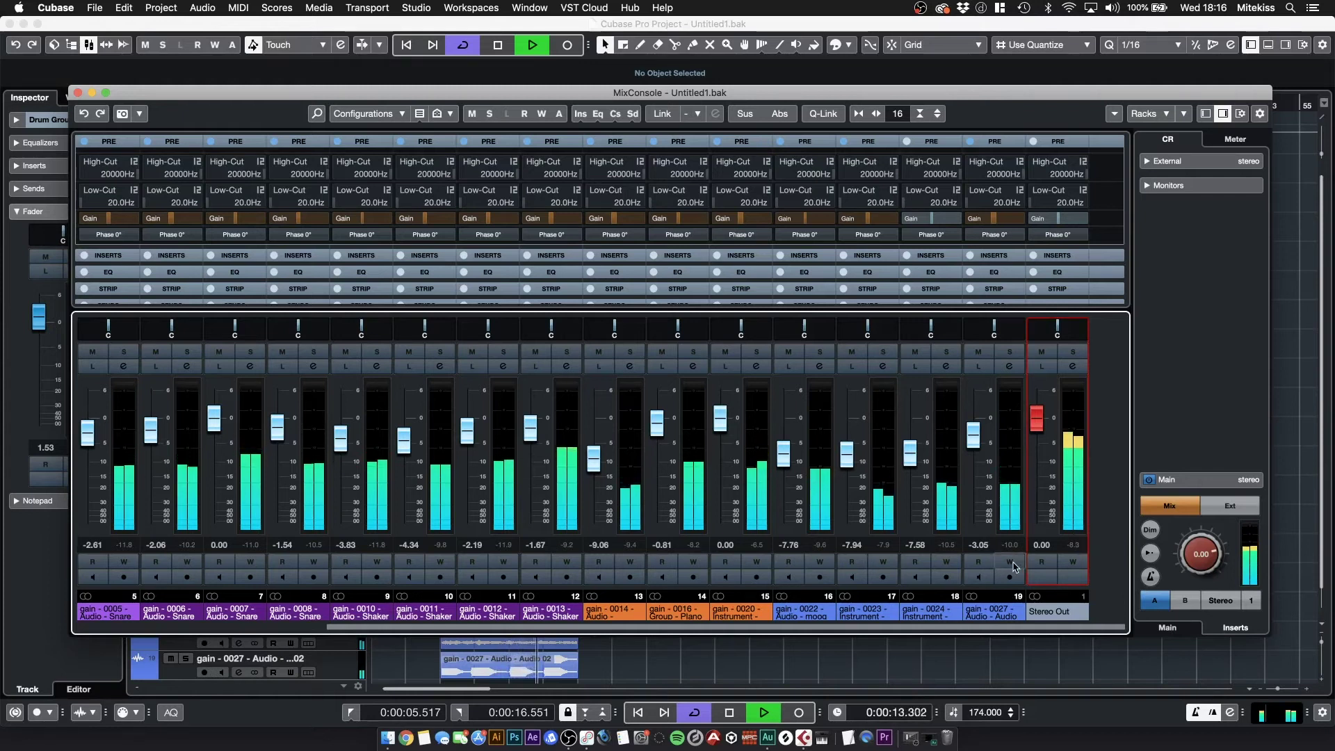
pyautogui.press('space')
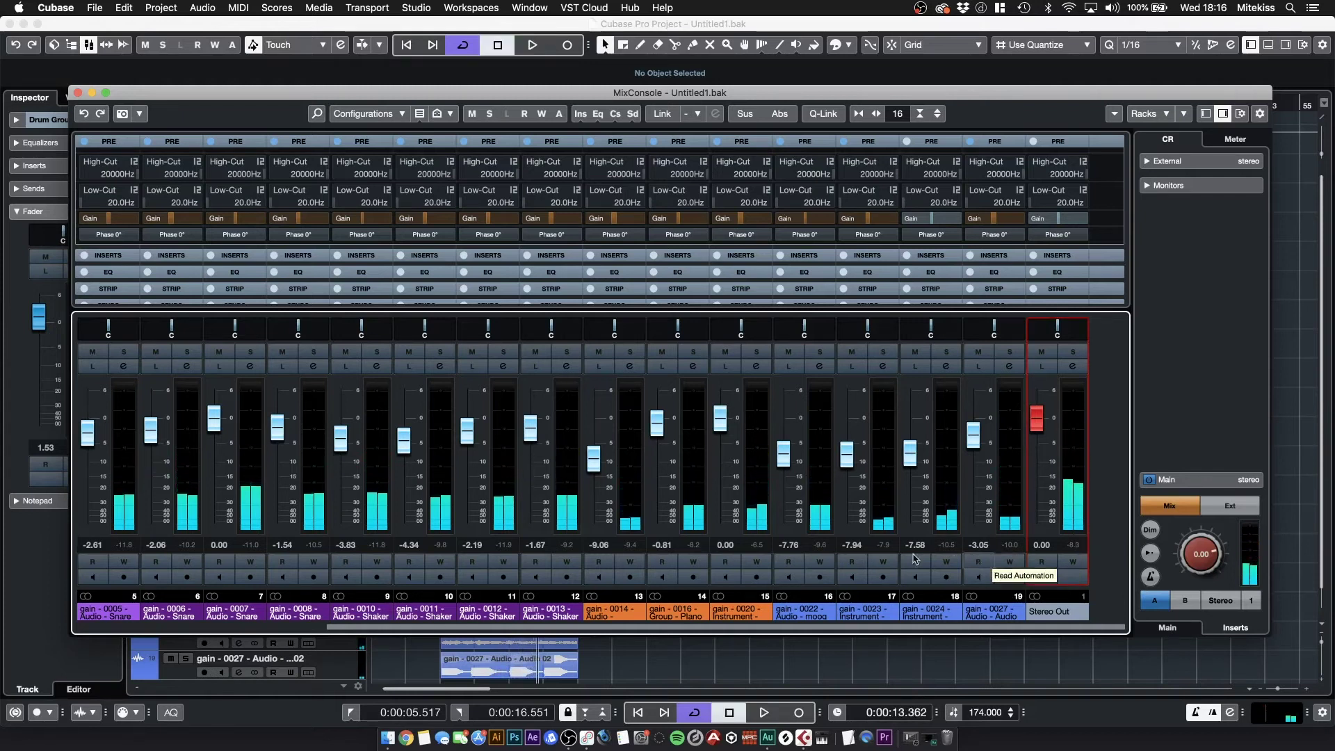
pyautogui.hscroll(-5, 380, 637)
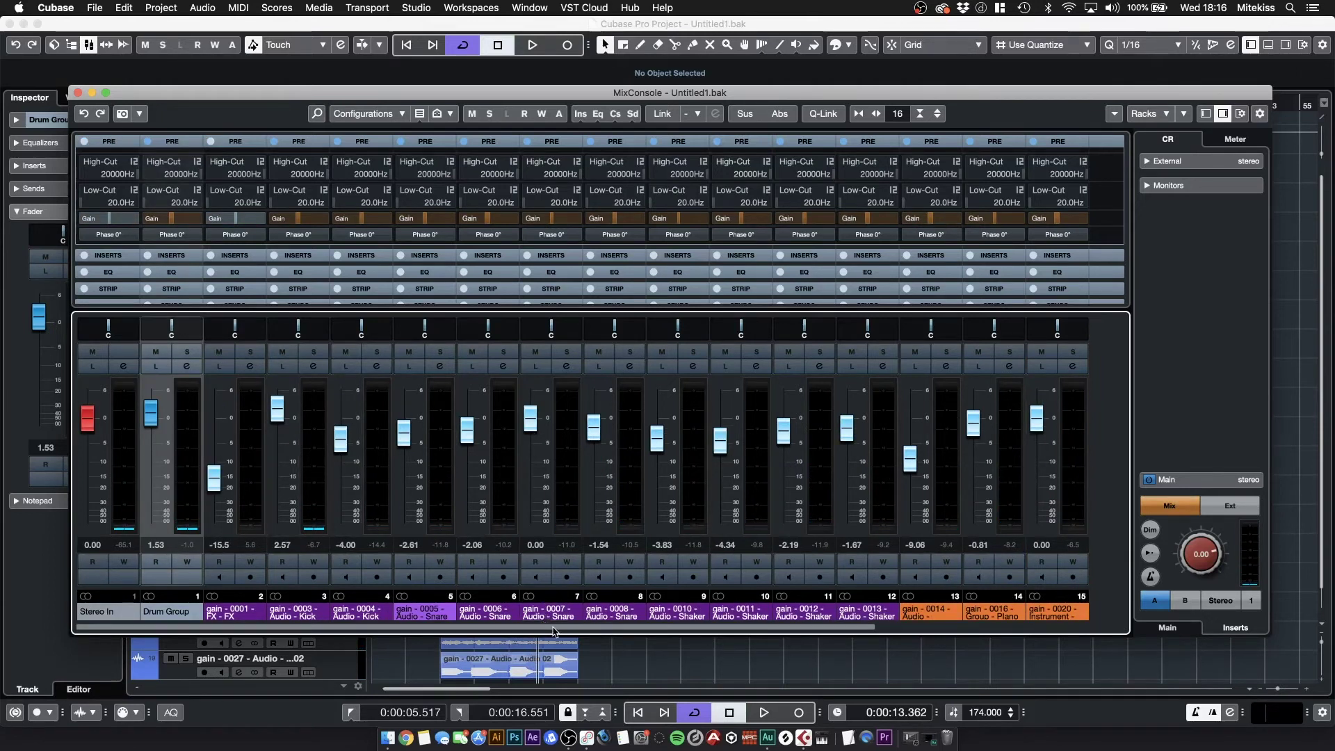
# Scroll across the MixConsole to review channels 5–19 at their balanced levels, Stereo Out at 0.00
pyautogui.moveTo(560, 632); pyautogui.dragTo(1034, 635)
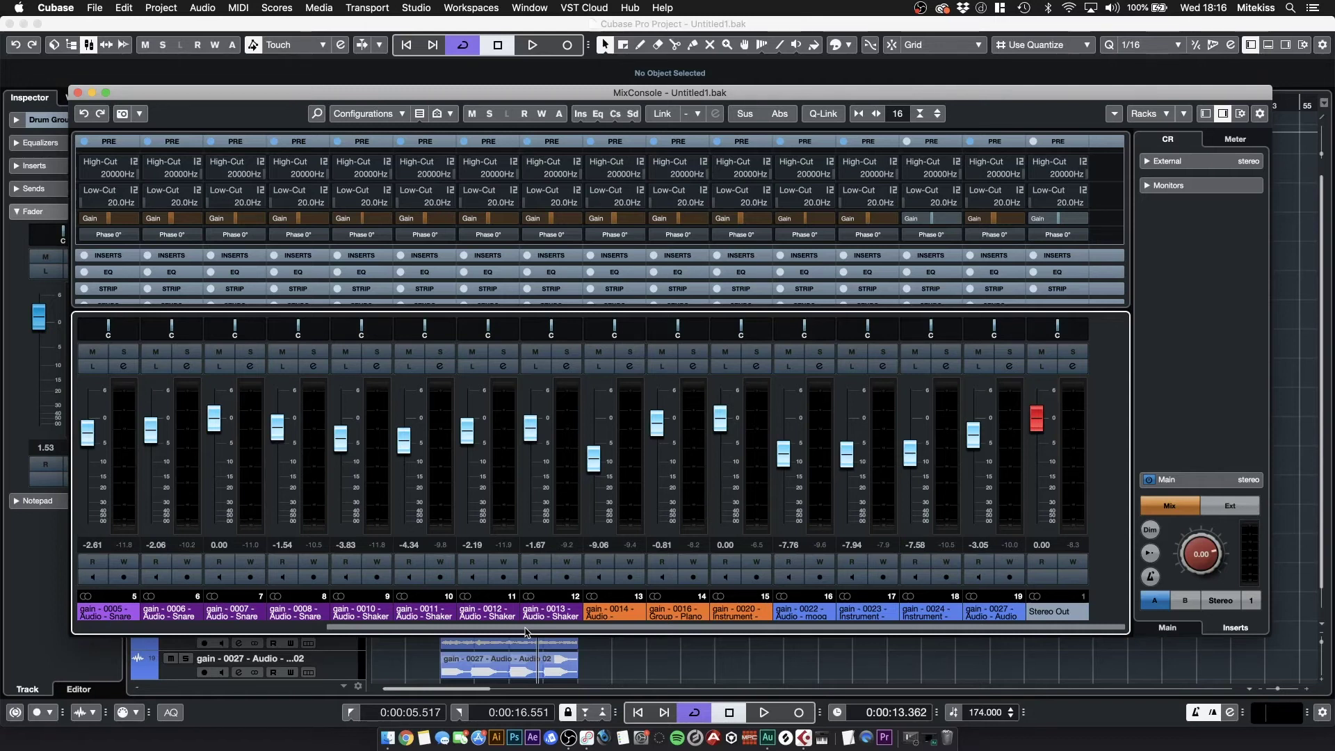
# Show the Inserts rack and load FabFilter Pro-Q 2 into Kick Top's first insert slot
pyautogui.click(446, 255)
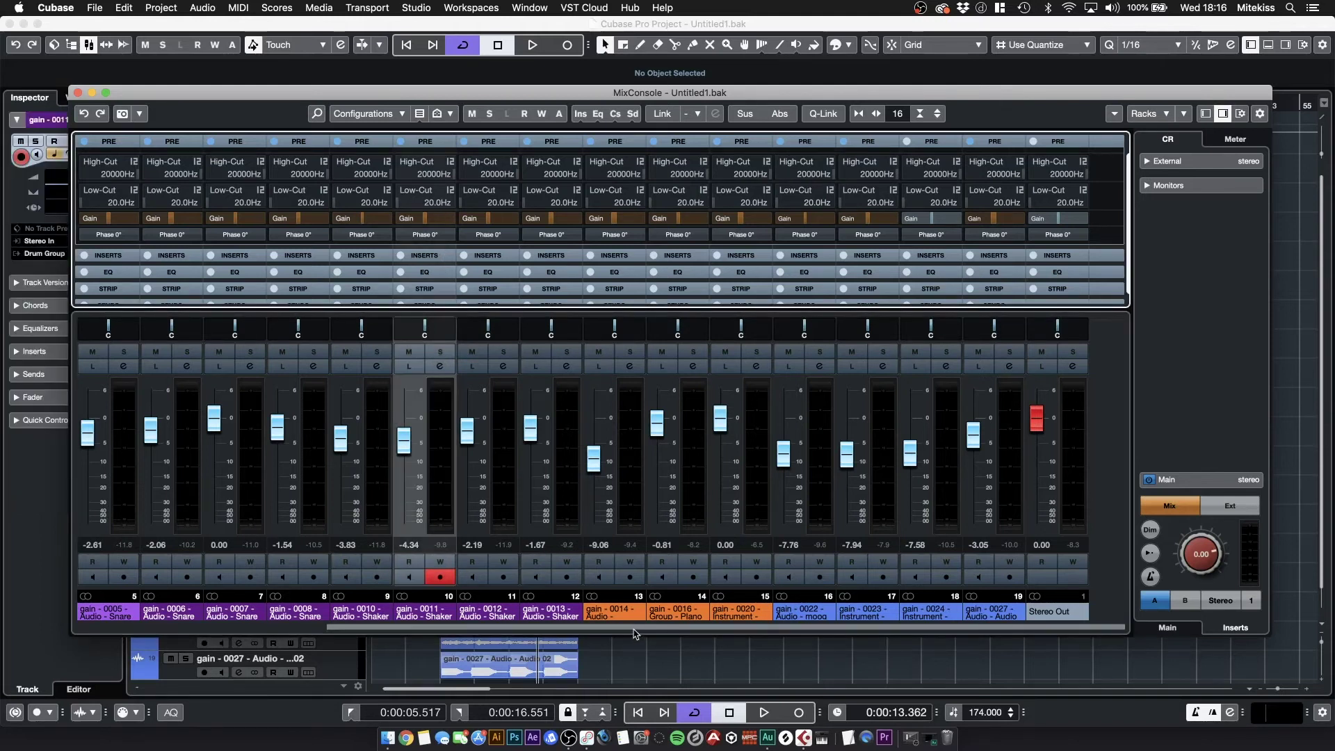
pyautogui.moveTo(634, 629); pyautogui.dragTo(268, 633)
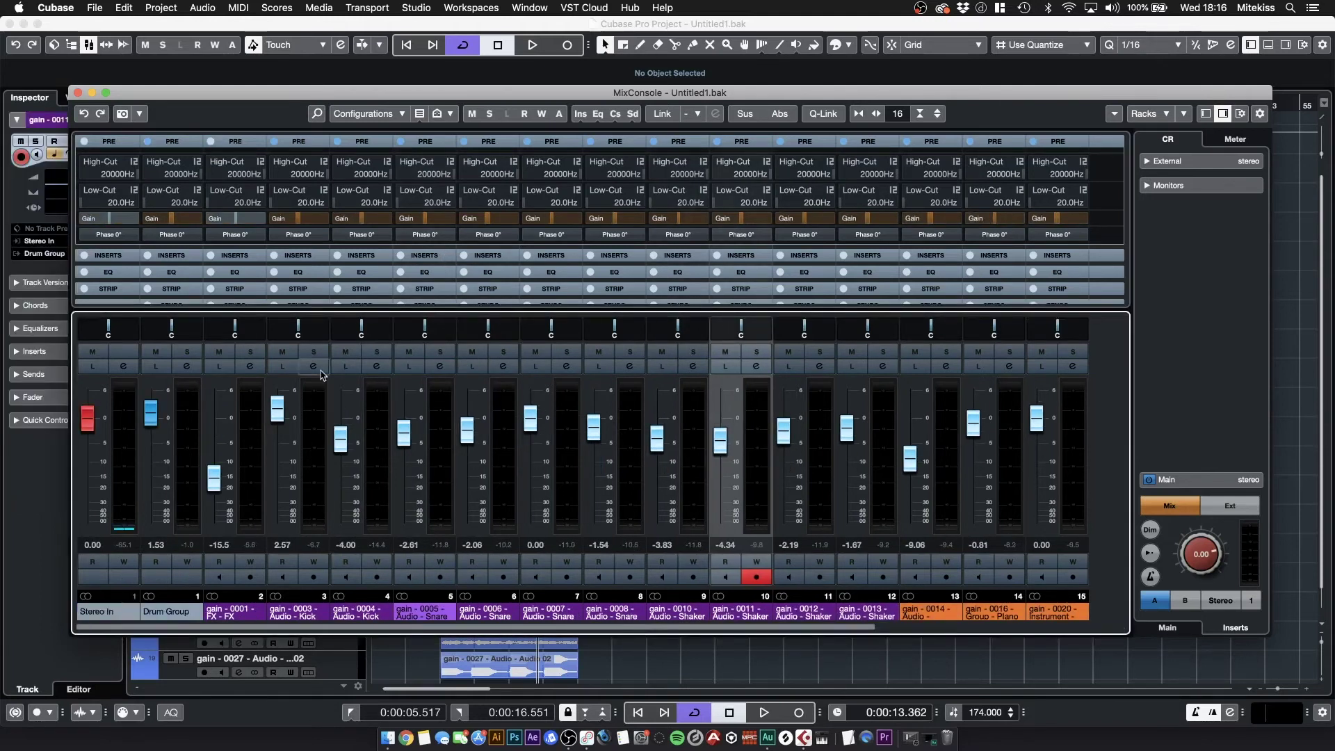
pyautogui.click(362, 265)
pyautogui.click(361, 257)
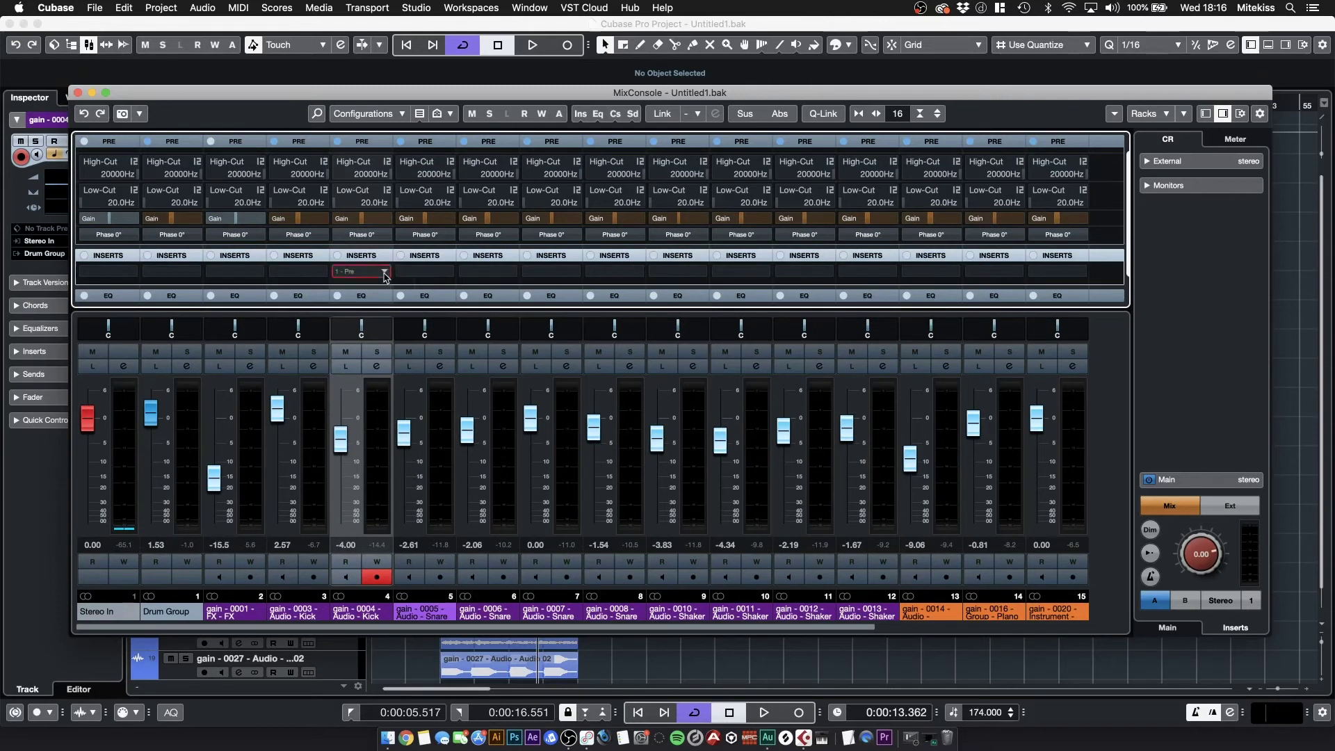
pyautogui.click(384, 273)
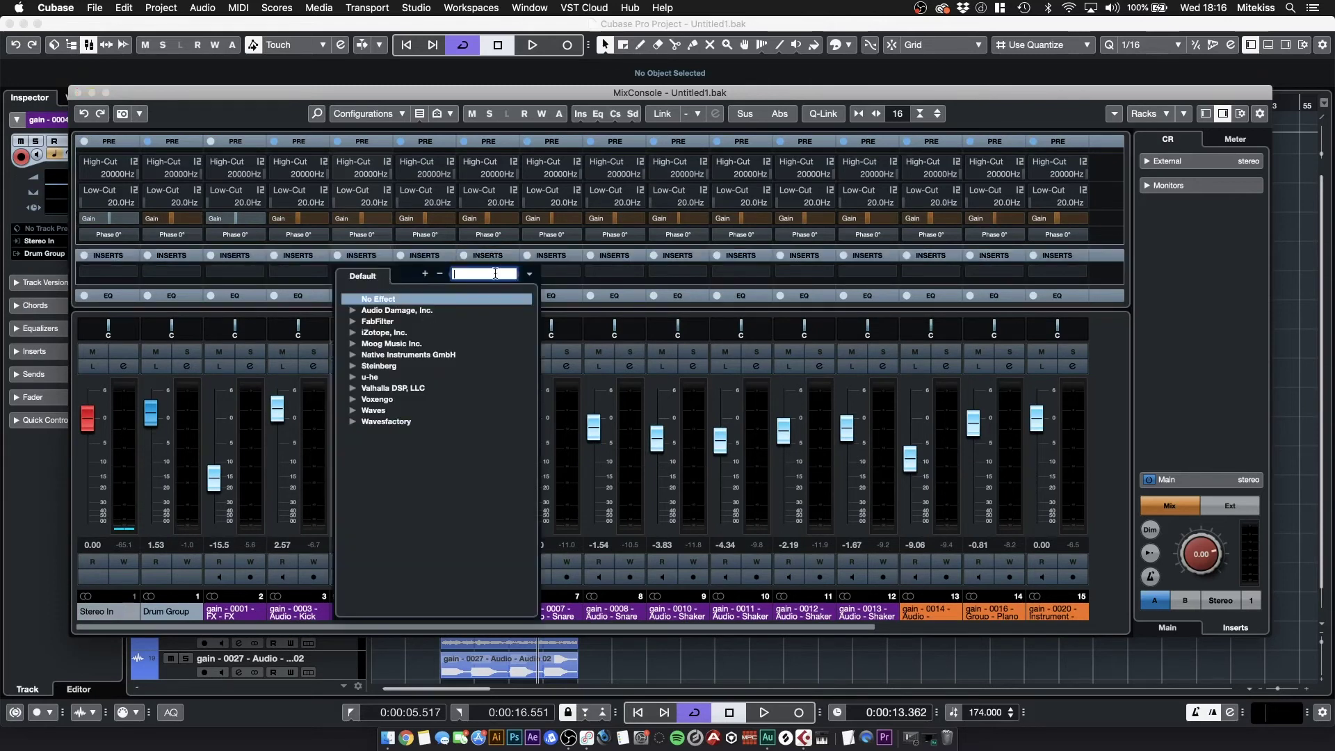
pyautogui.click(378, 321)
pyautogui.click(392, 334)
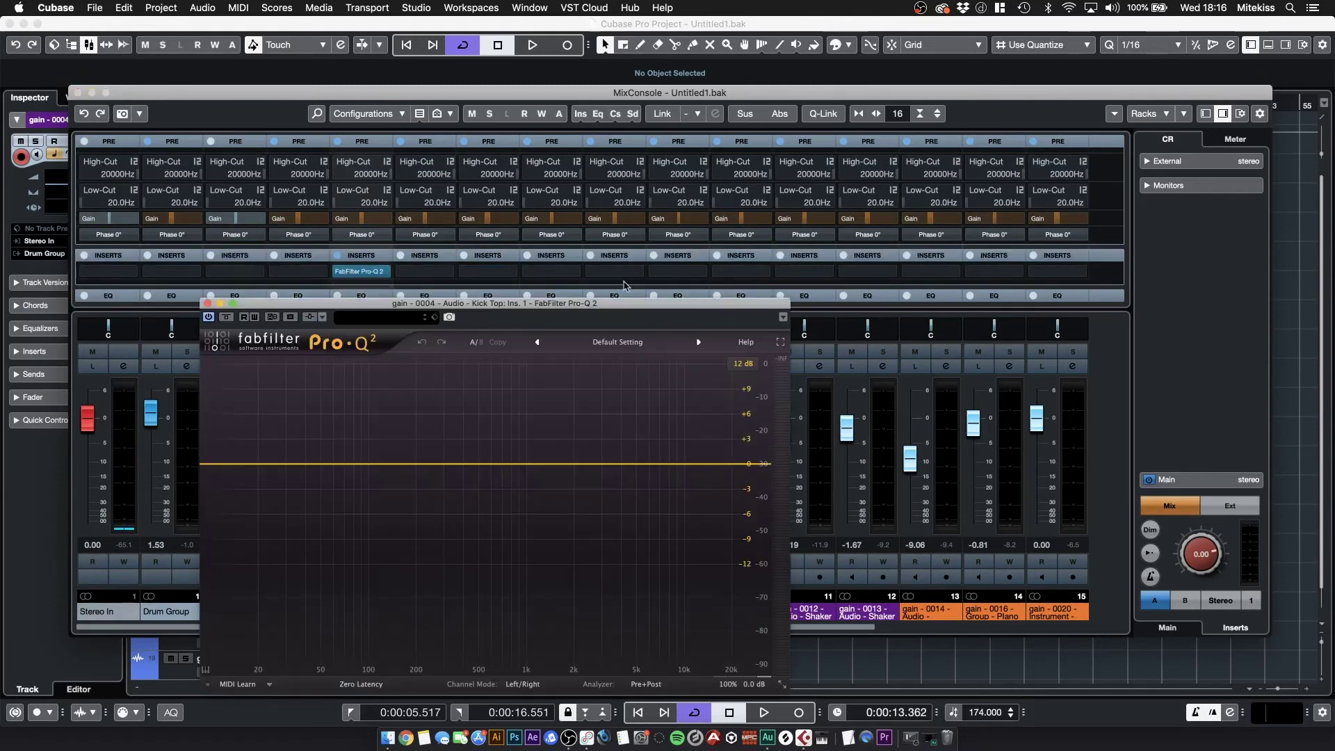
pyautogui.moveTo(516, 320); pyautogui.dragTo(852, 214)
# Audition the soloed Kick Top, then move Pro-Q 2 onto the gain - 0003 Kick channel's slot 1
pyautogui.click(374, 578)
pyautogui.click(377, 351)
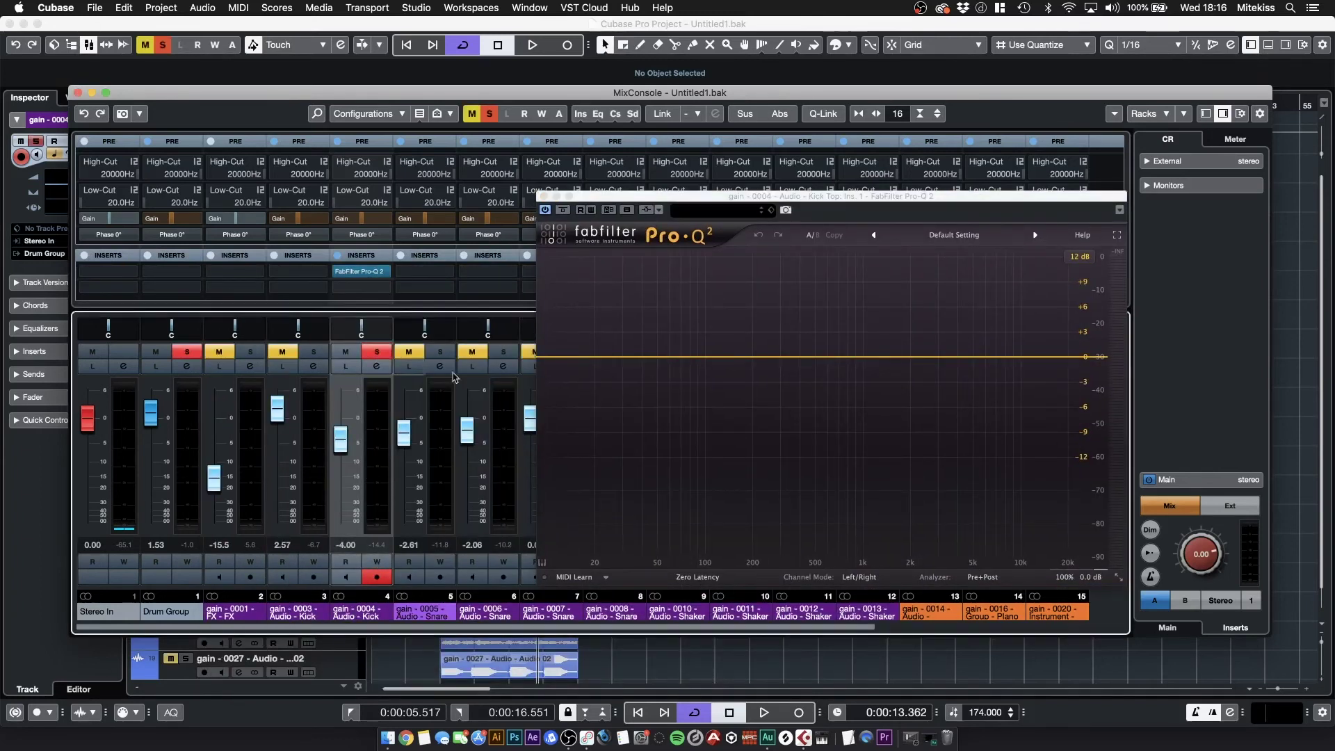
pyautogui.press('space')
pyautogui.press('space')
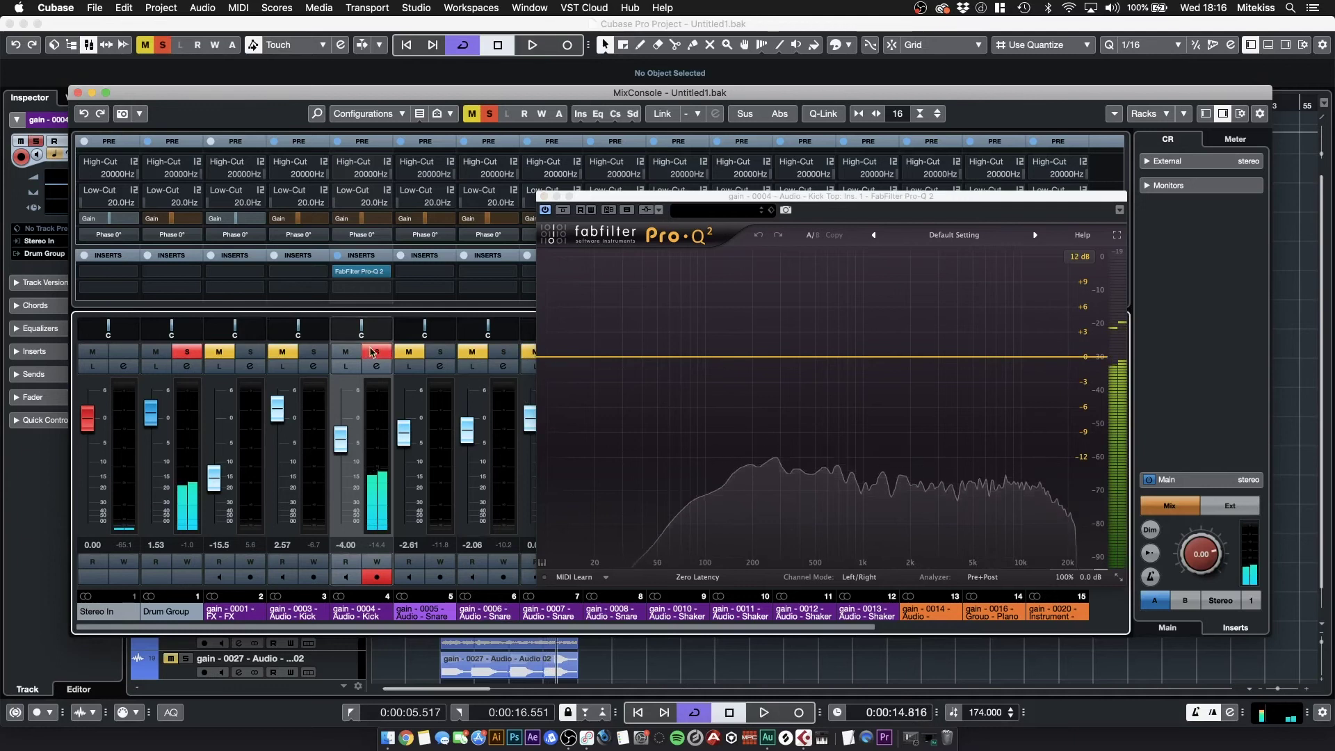
pyautogui.click(377, 351)
pyautogui.moveTo(361, 272); pyautogui.dragTo(298, 272)
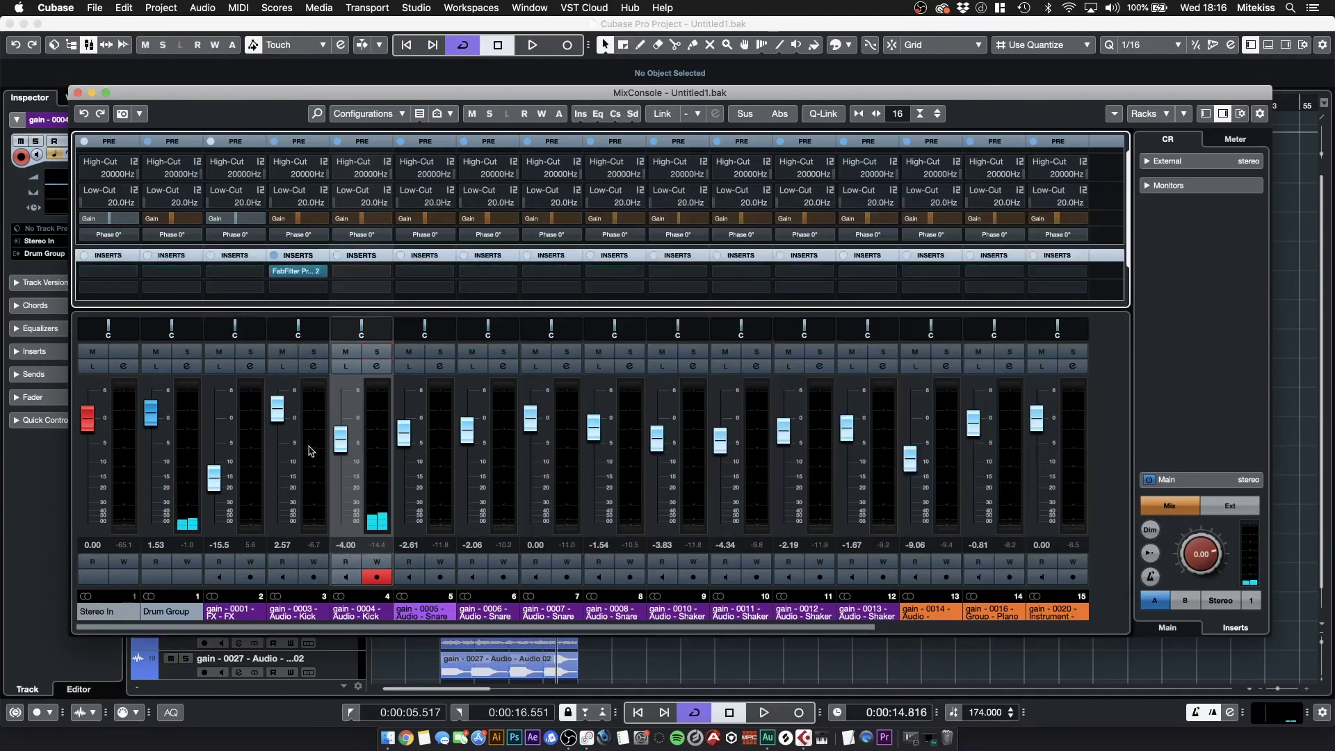
# Solo the Kick and add a ~118 Hz +2 dB bell and a 425 Hz dip with Q 3.2 in Pro-Q 2
pyautogui.moveTo(296, 271)
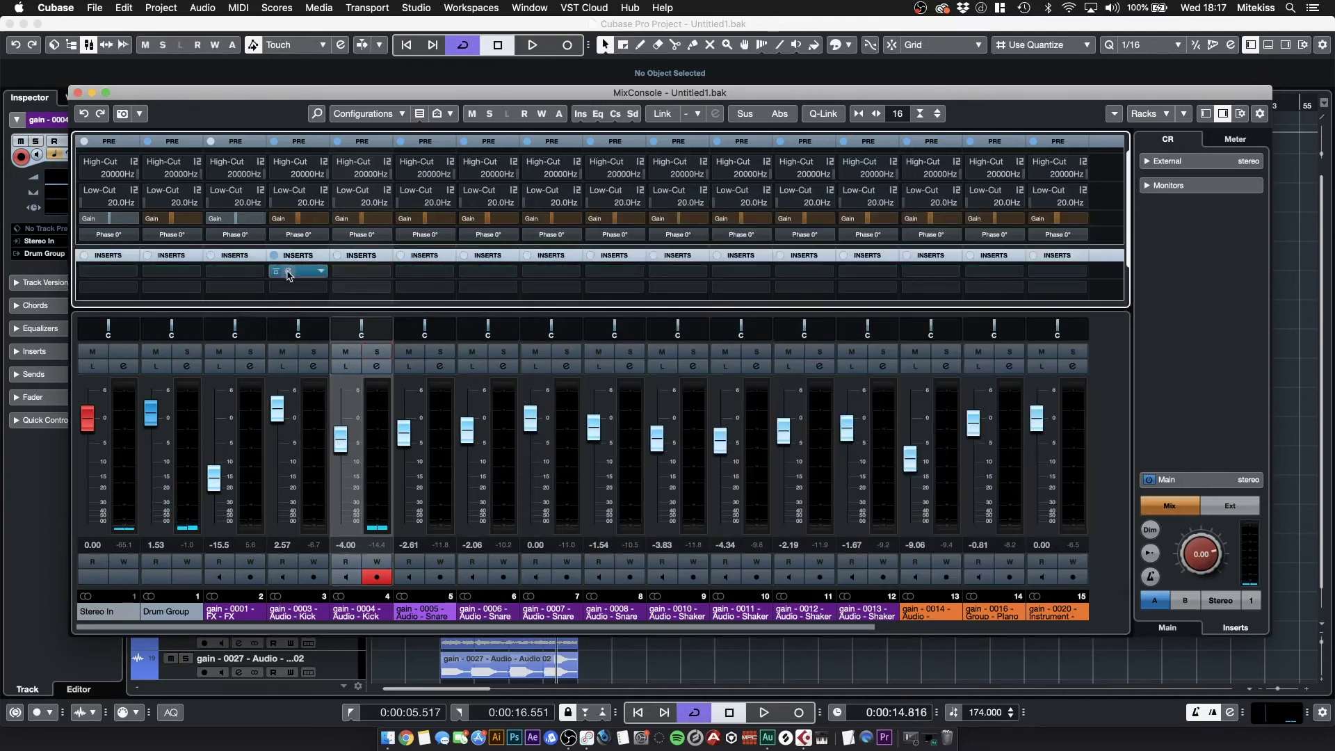
pyautogui.click(313, 351)
pyautogui.press('space')
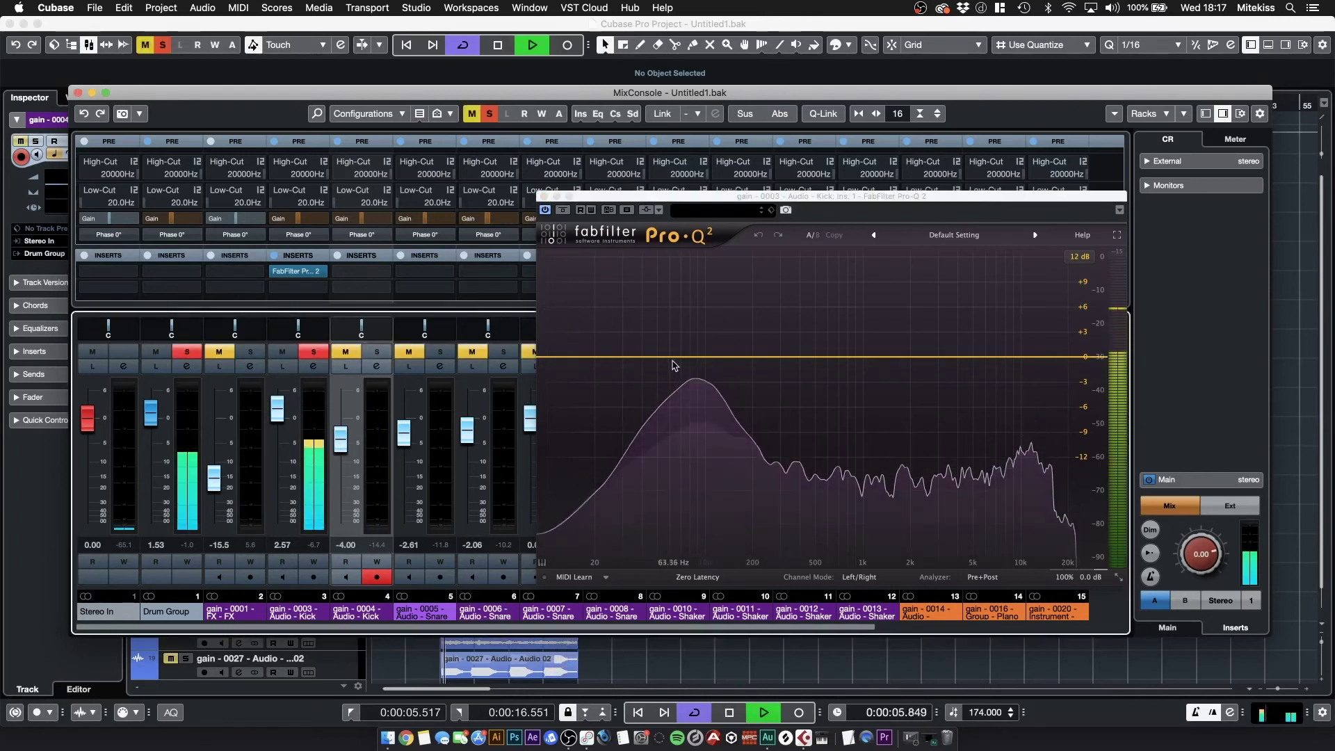
pyautogui.moveTo(716, 357); pyautogui.dragTo(705, 340)
pyautogui.moveTo(809, 355); pyautogui.dragTo(804, 374)
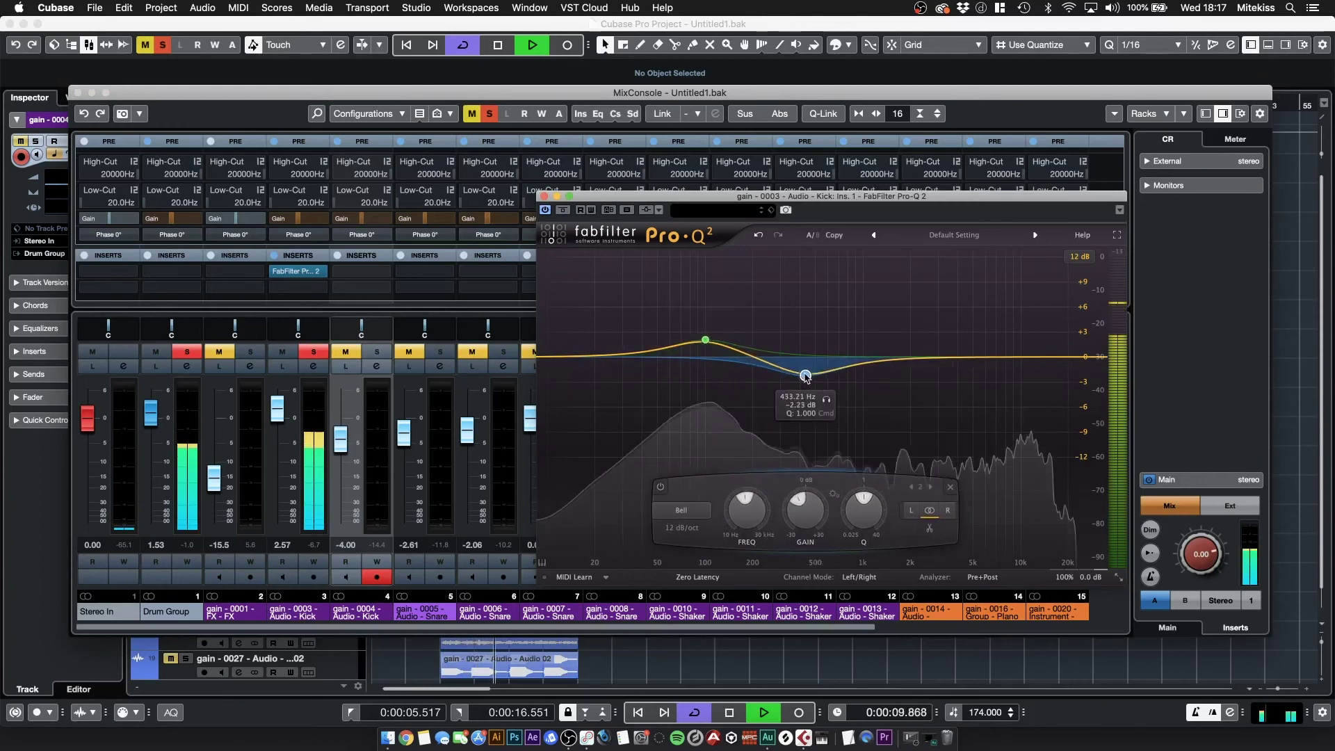
pyautogui.moveTo(861, 511); pyautogui.dragTo(856, 483)
pyautogui.press('space')
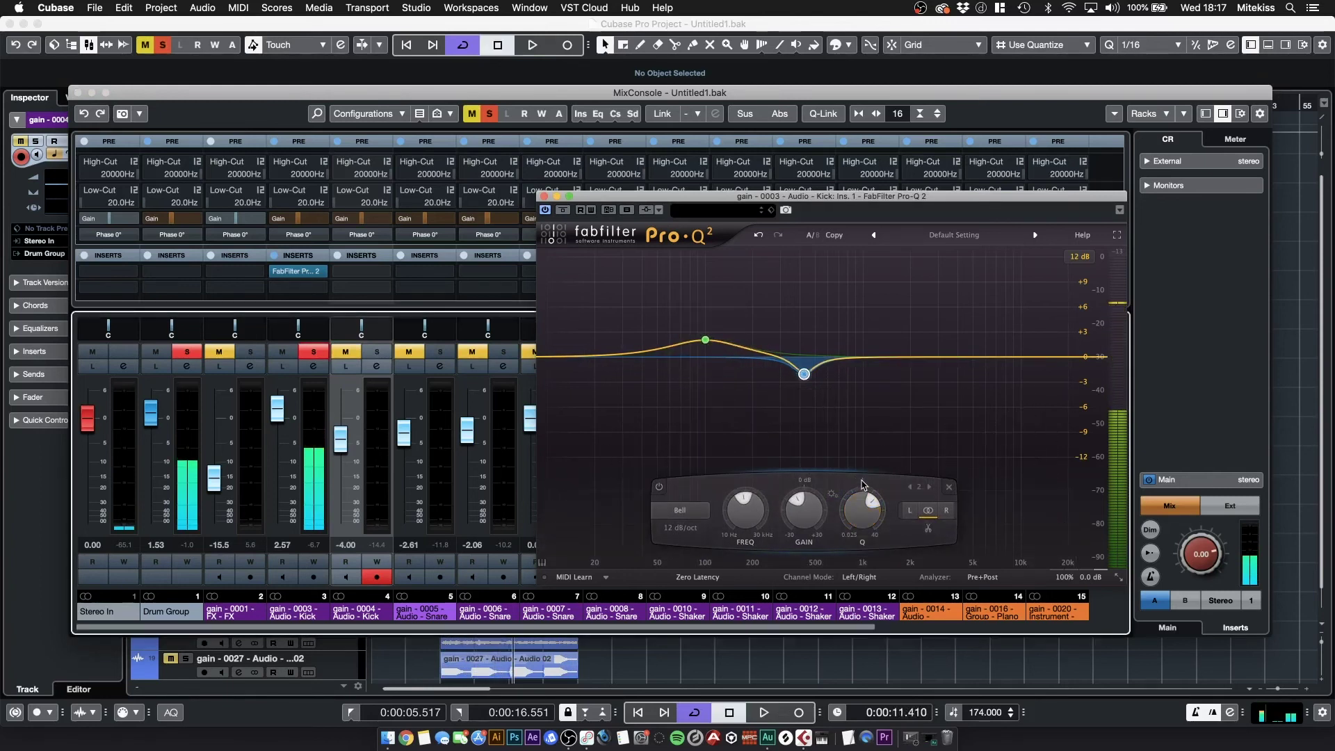
# Set the Kick fader to exactly 0.00 dB and resume playback to check it
pyautogui.click(448, 445)
pyautogui.press('space')
pyautogui.press('space')
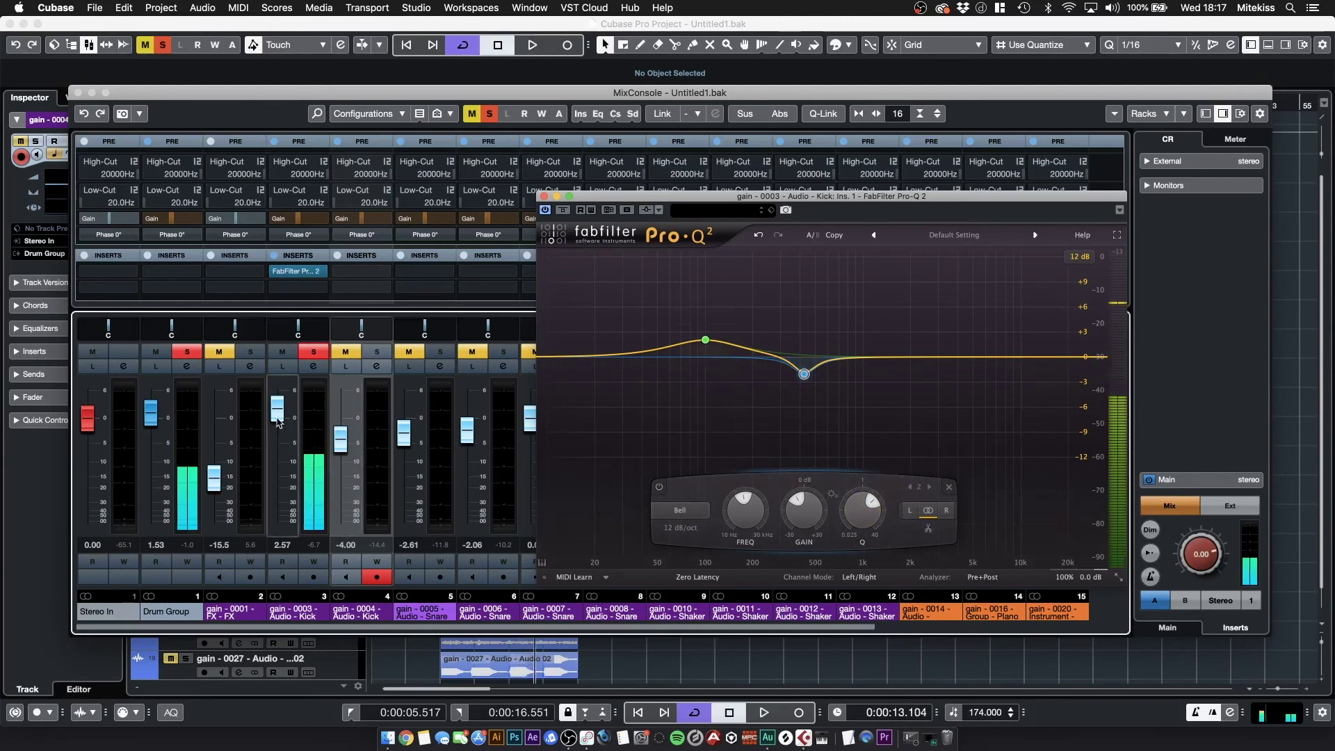
pyautogui.moveTo(277, 421); pyautogui.dragTo(277, 429)
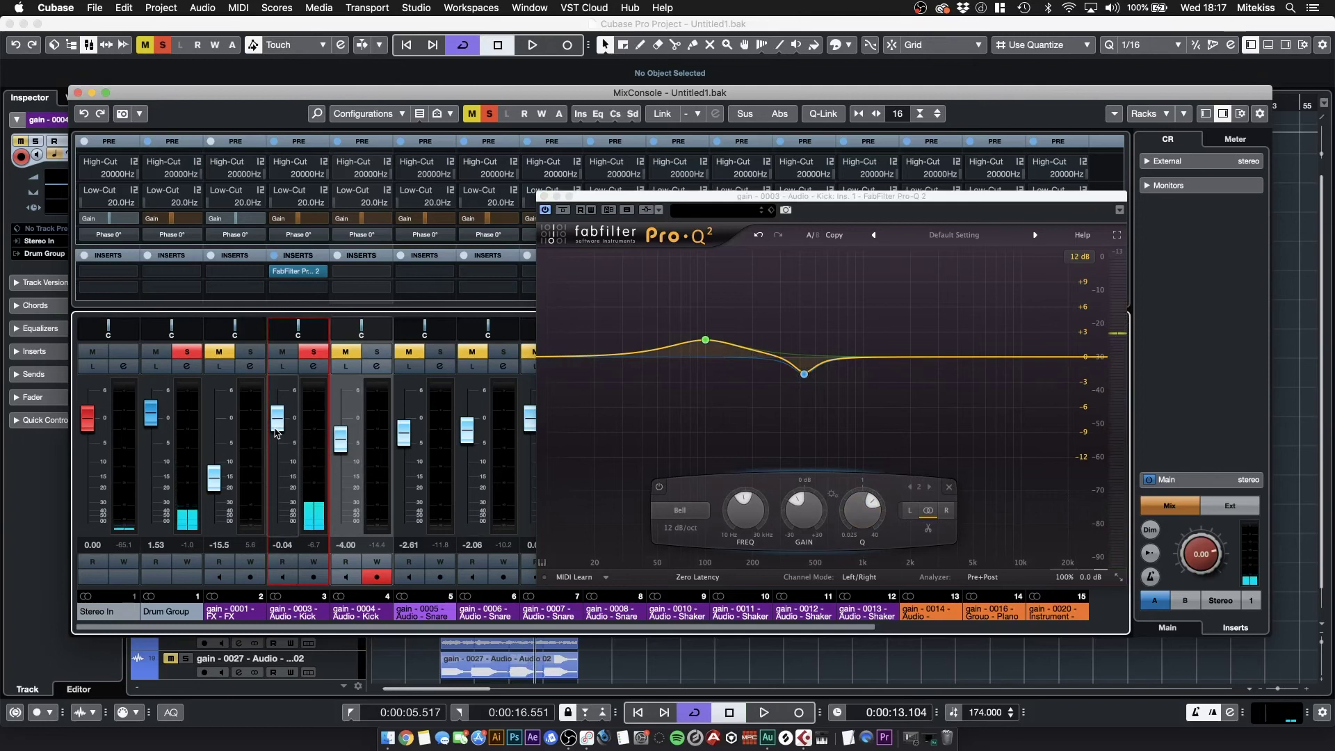
pyautogui.click(282, 546)
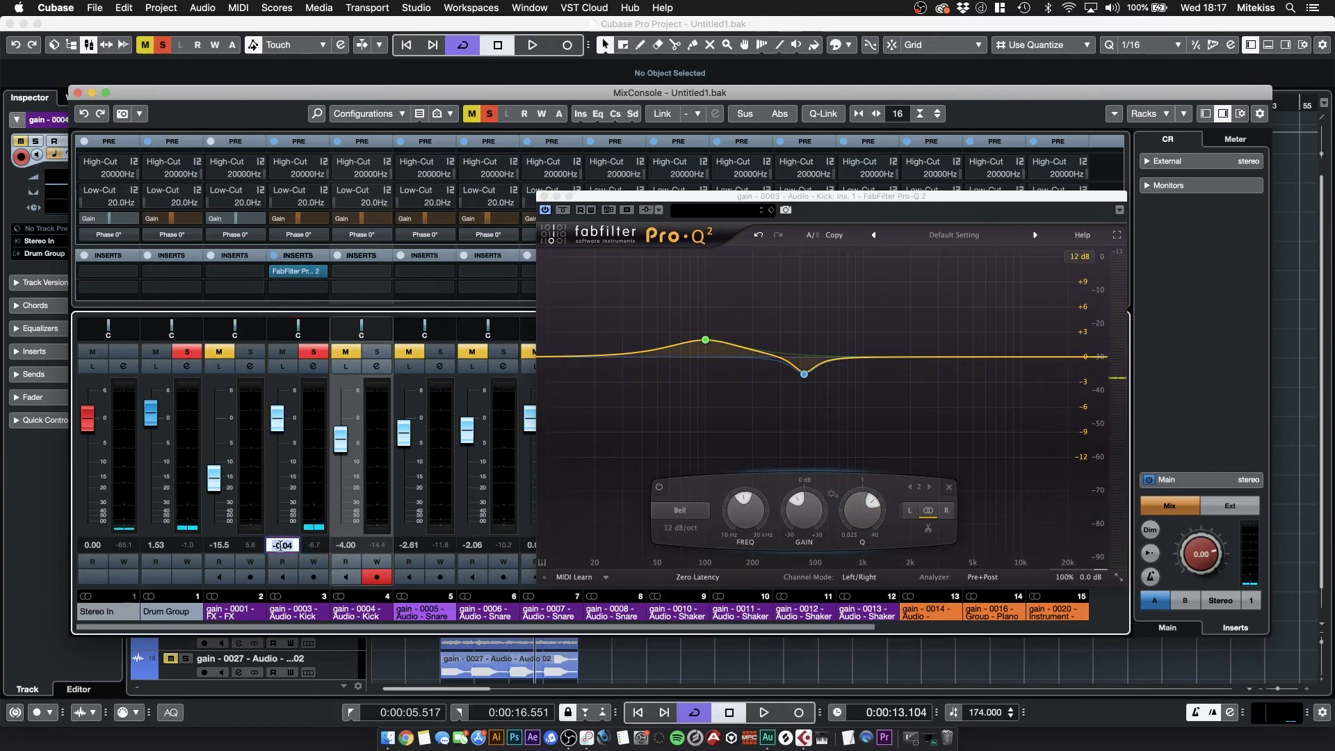
pyautogui.press('space')
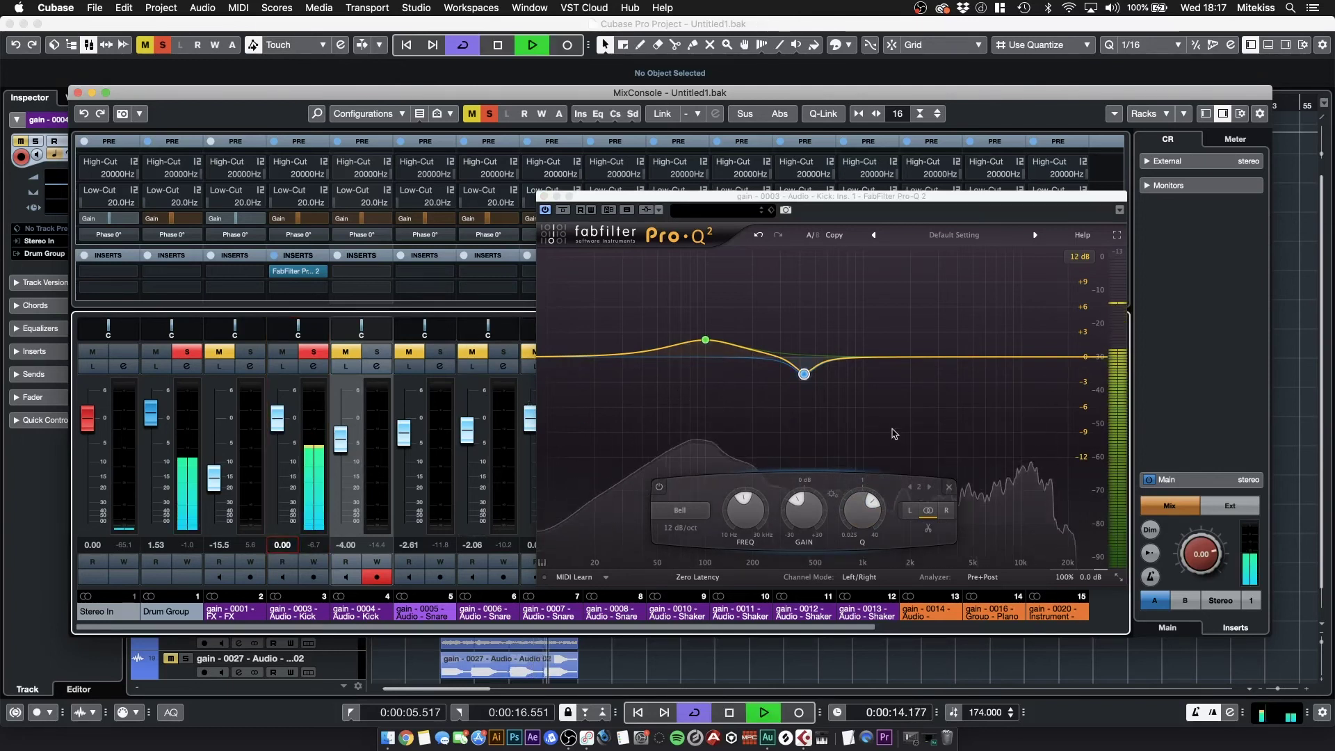
pyautogui.scroll(-5, 1092, 595)
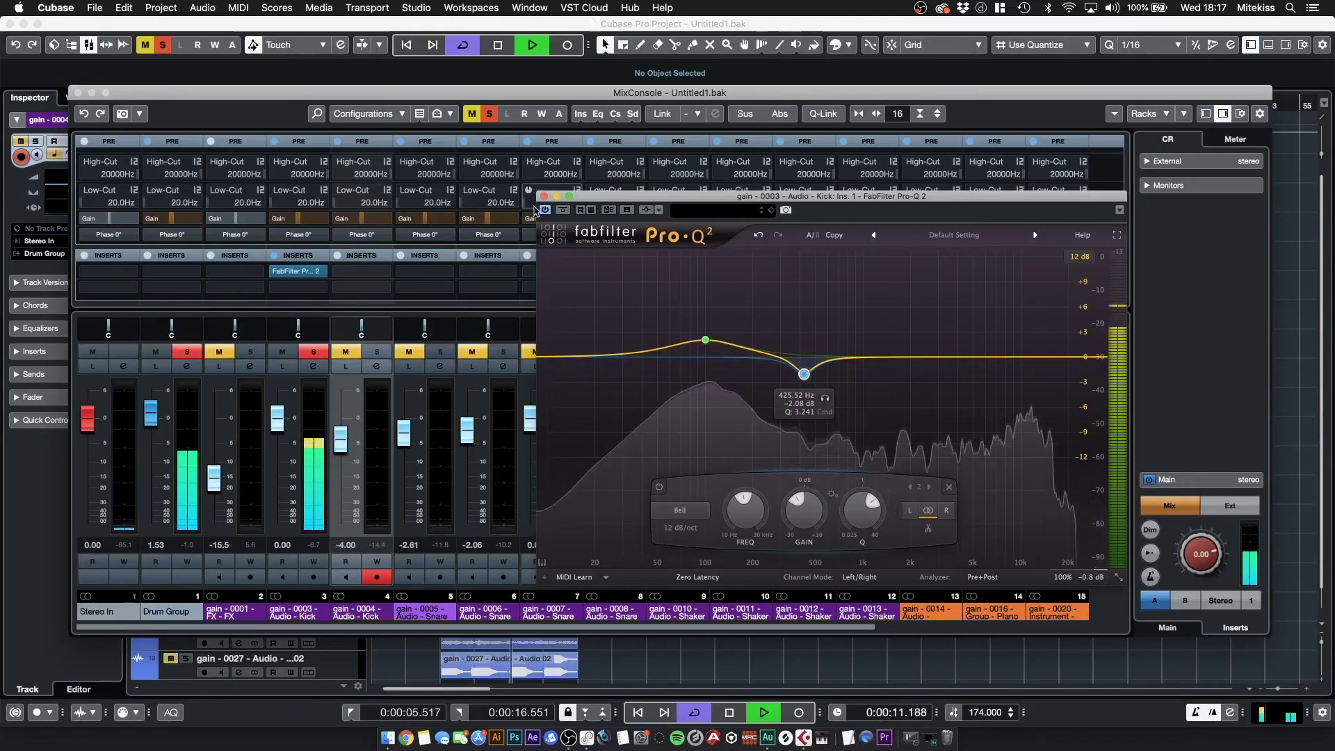
# Close Pro-Q 2, raise the Kick fader to 1.35 dB, unsolo it and play the full mix
pyautogui.click(544, 196)
pyautogui.press('space')
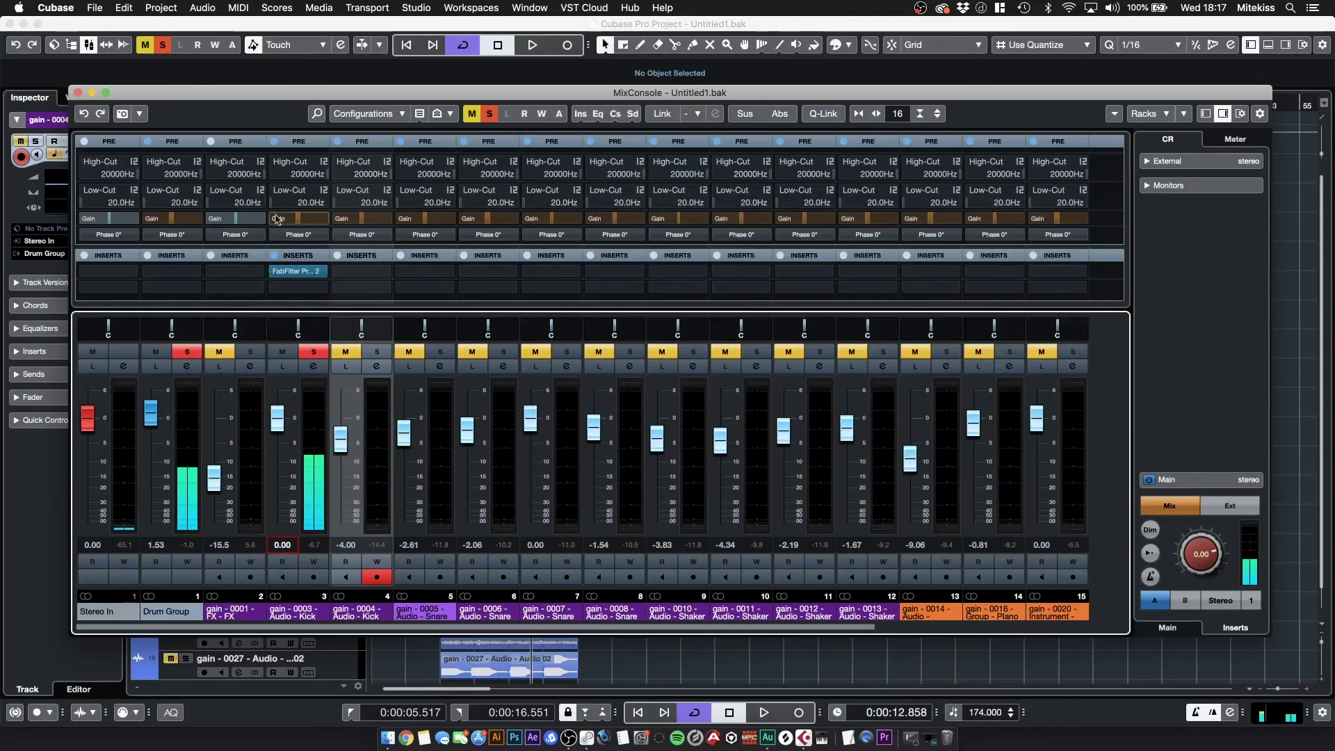
pyautogui.moveTo(276, 440); pyautogui.dragTo(276, 436)
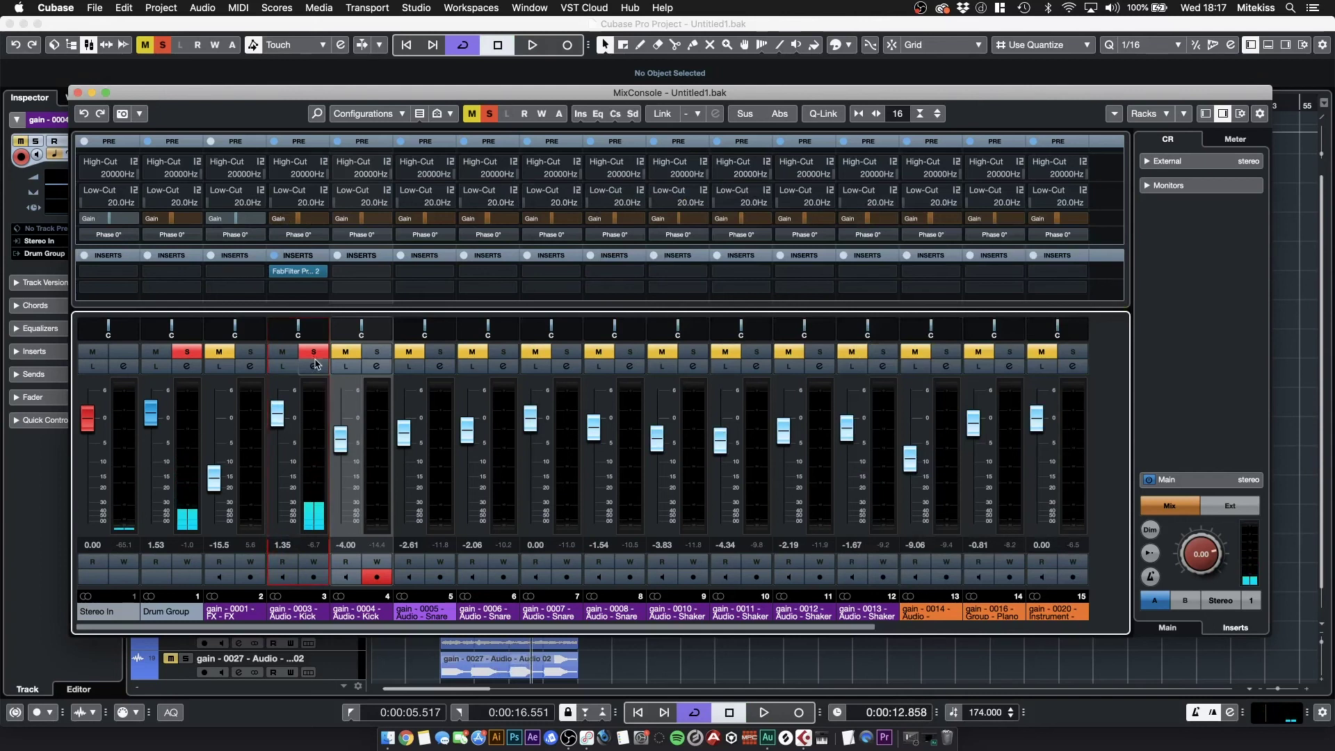
pyautogui.click(314, 353)
pyautogui.press('space')
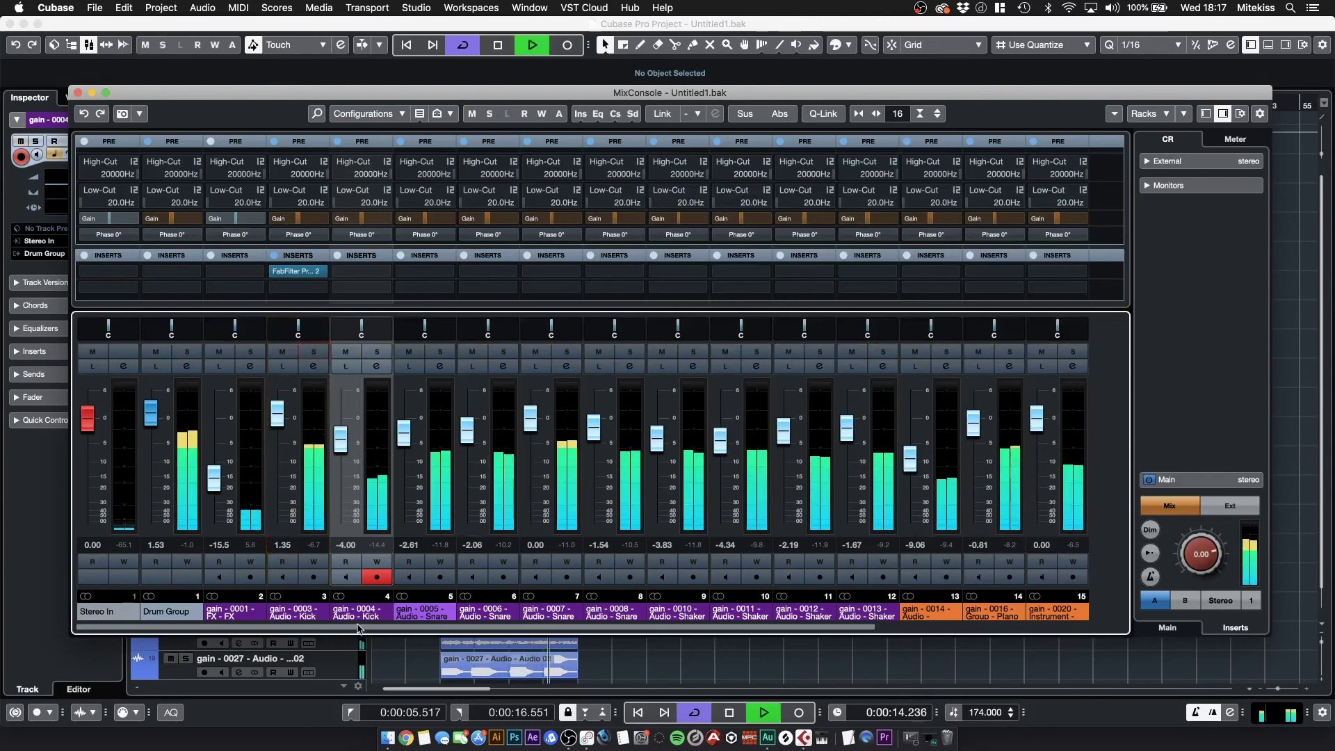
pyautogui.press('space')
pyautogui.moveTo(357, 628); pyautogui.dragTo(948, 640)
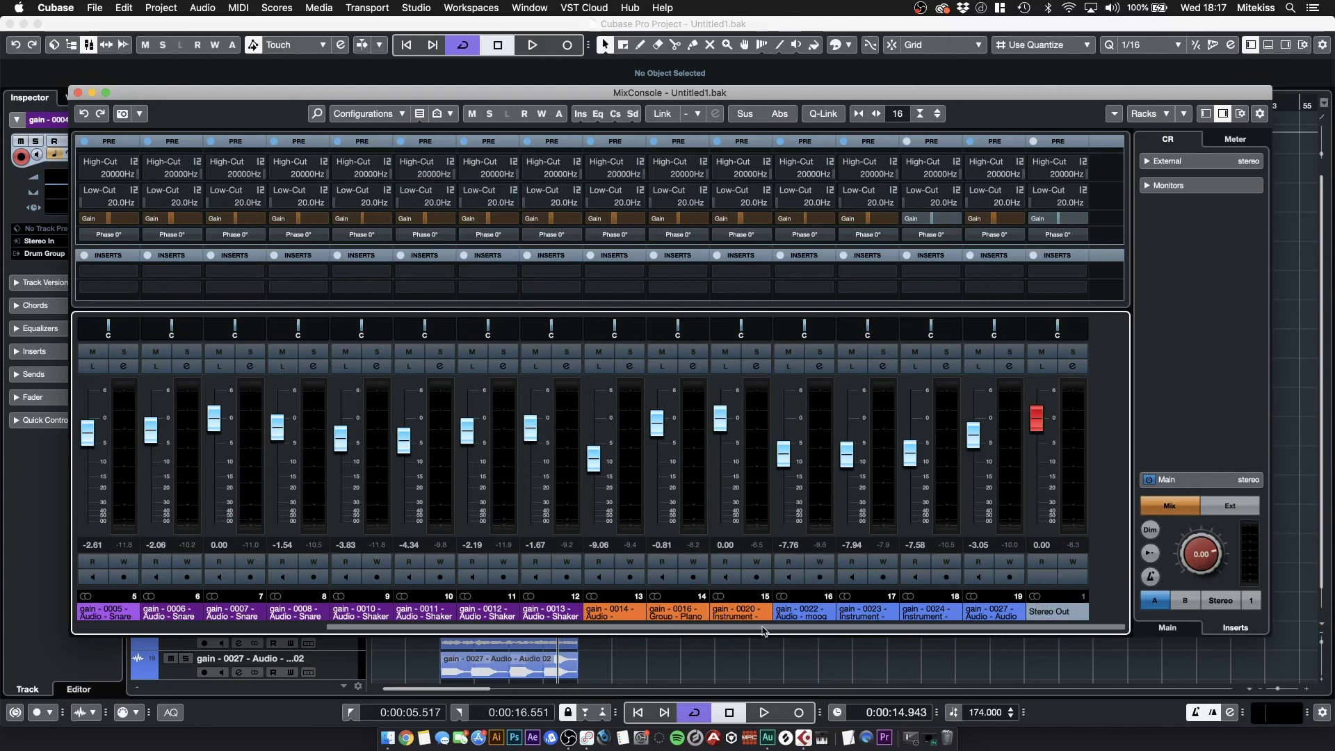
pyautogui.moveTo(764, 631); pyautogui.dragTo(355, 626)
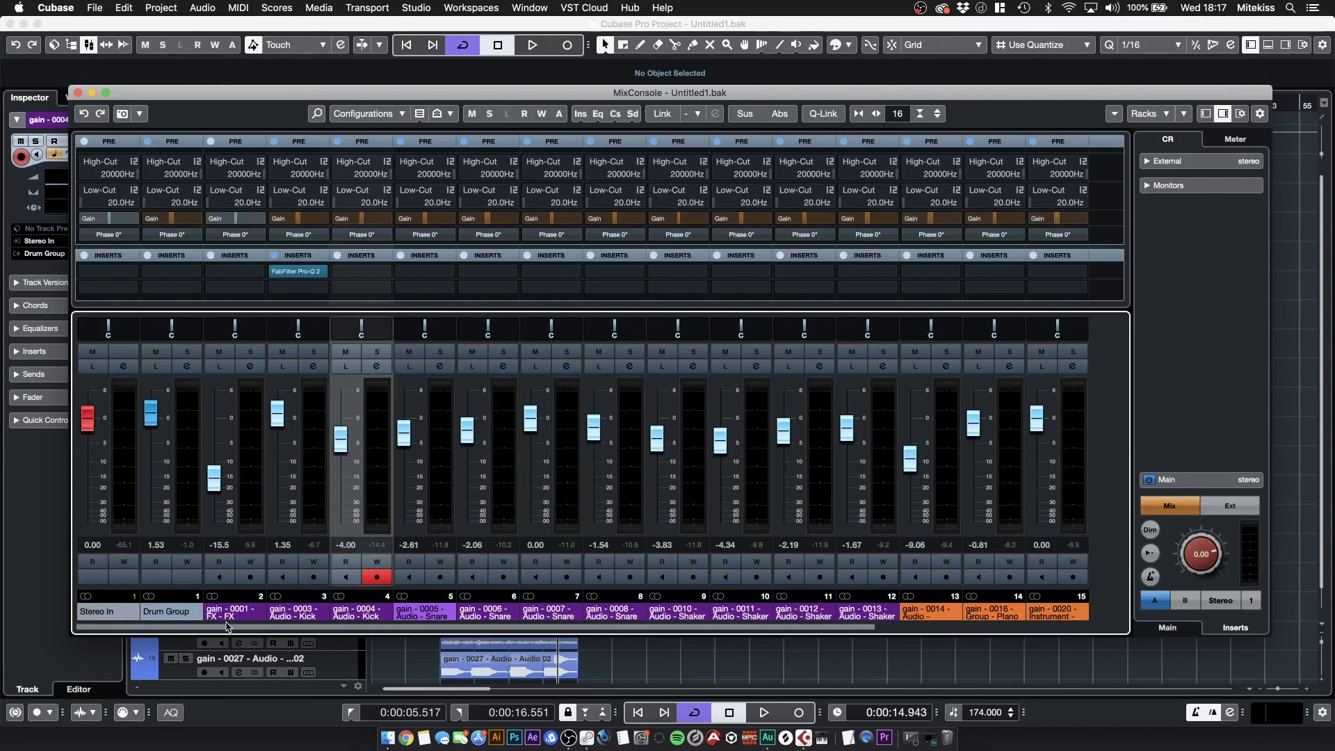